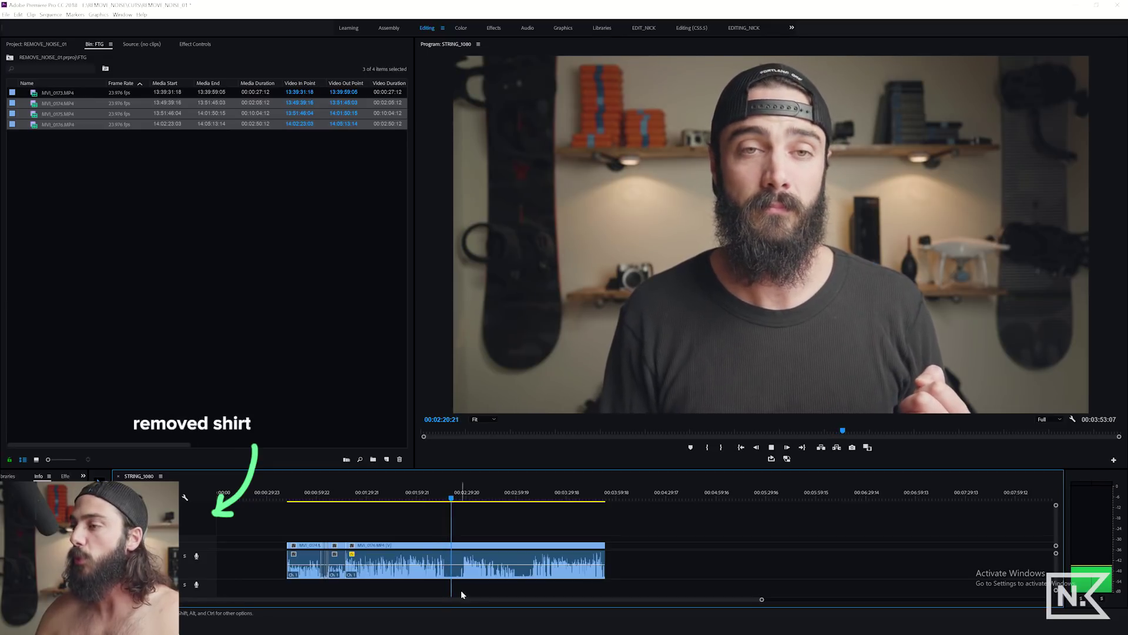
# Step: Stop playback and send the timeline clip's audio to Adobe Audition with Edit Clip In Adobe Audition
pyautogui.press('space')
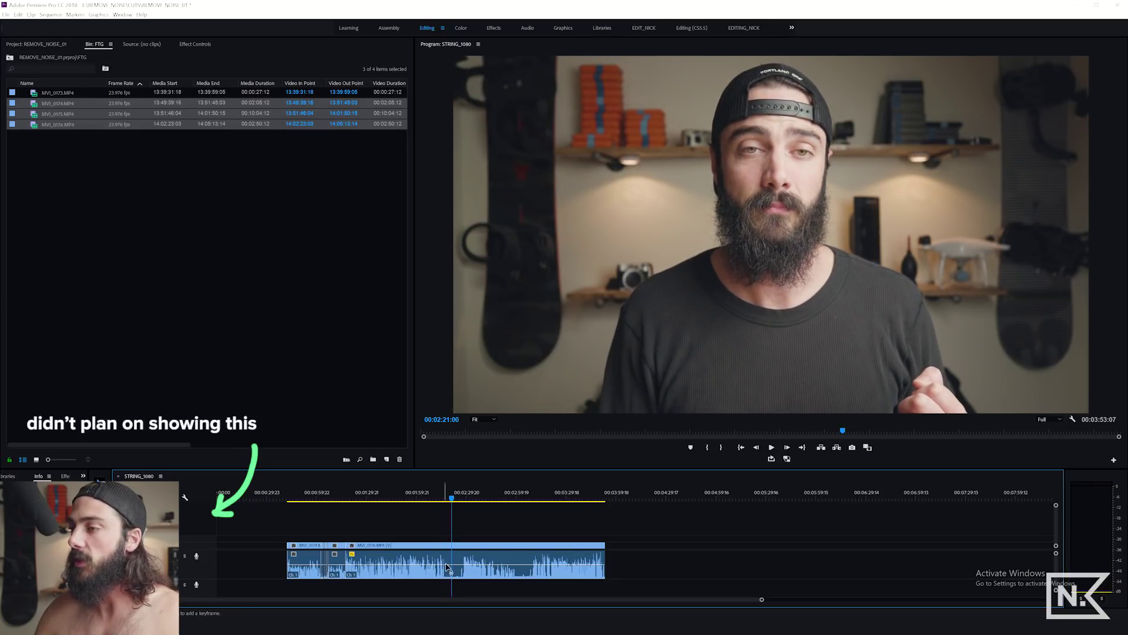
pyautogui.rightClick(409, 560)
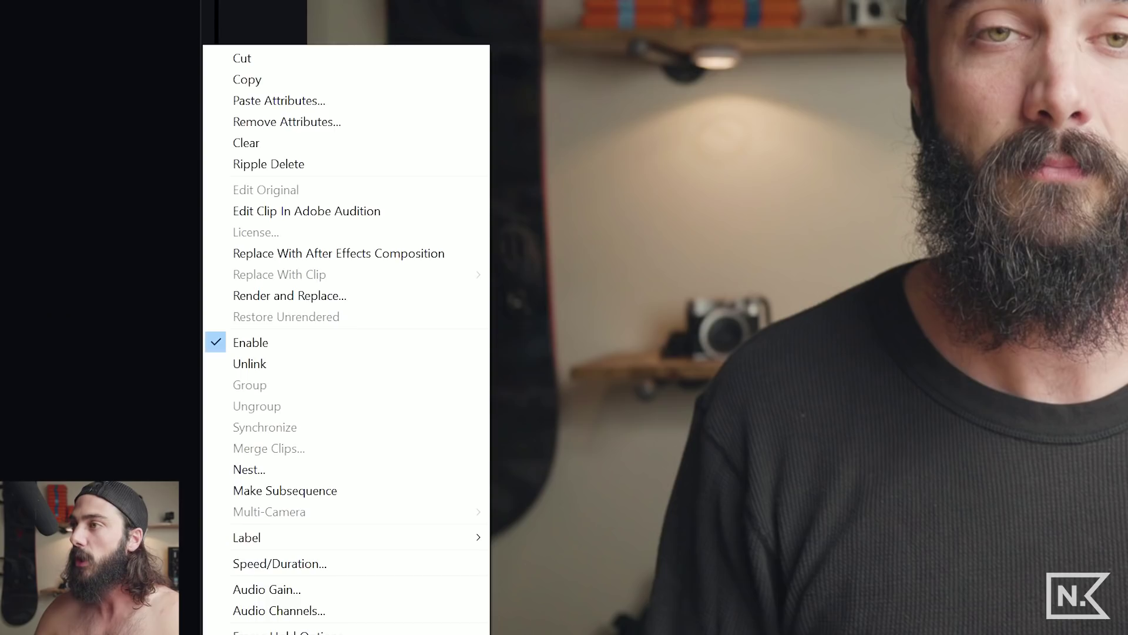
pyautogui.click(256, 213)
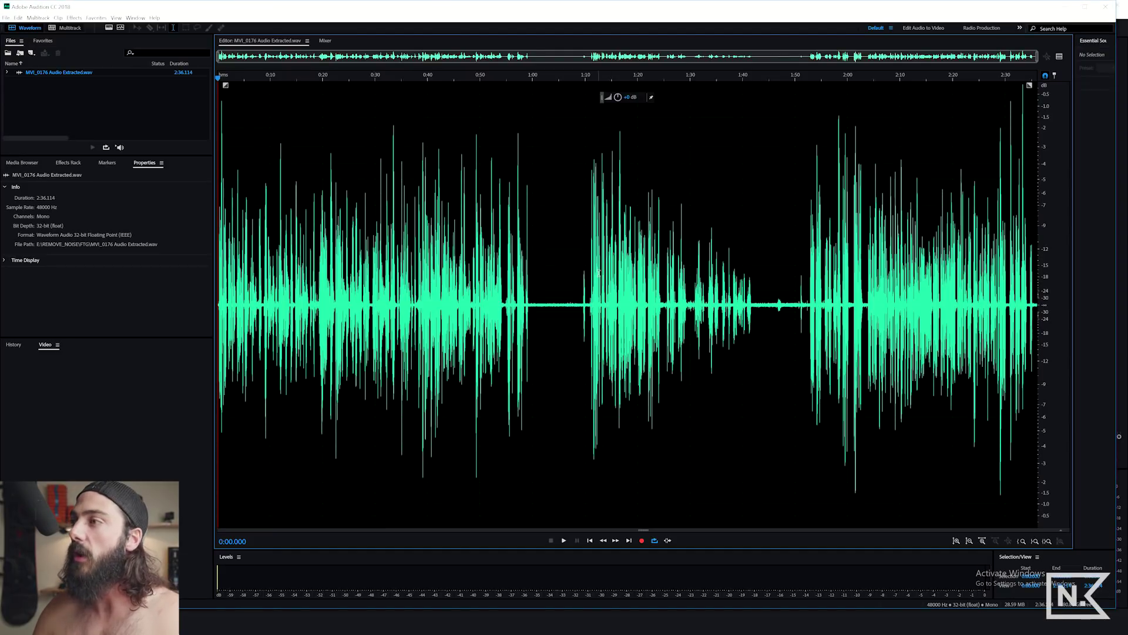
# Step: Zoom the waveform to the quiet stretch from about 0:59.6 to 1:05.3
pyautogui.click(542, 79)
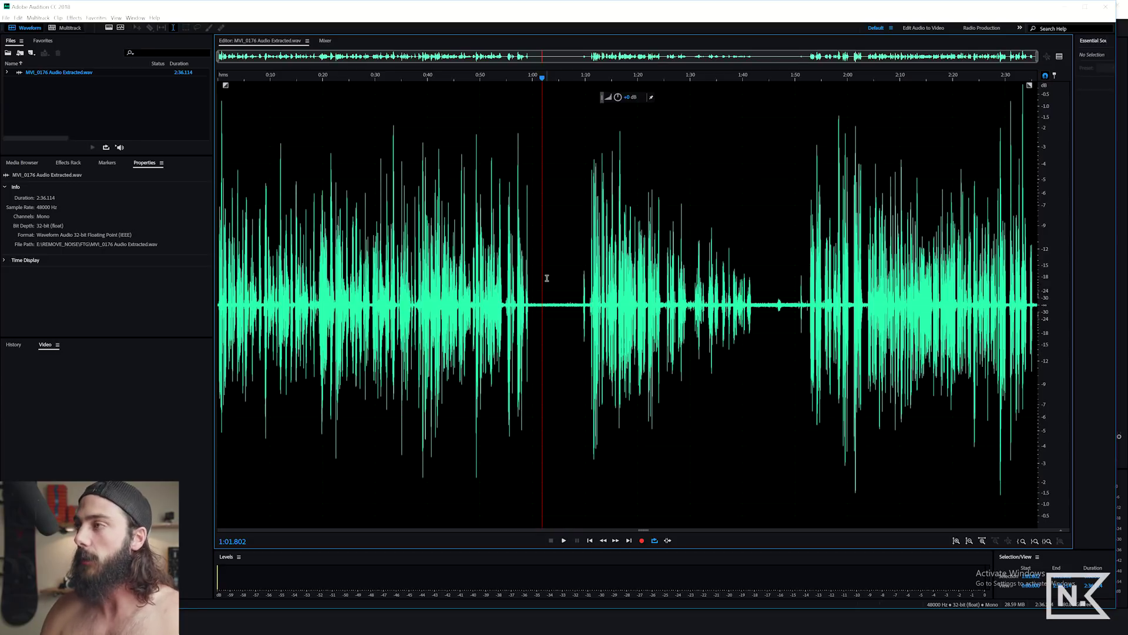
pyautogui.press('=')
pyautogui.press('=')
pyautogui.press('=')
pyautogui.press('=')
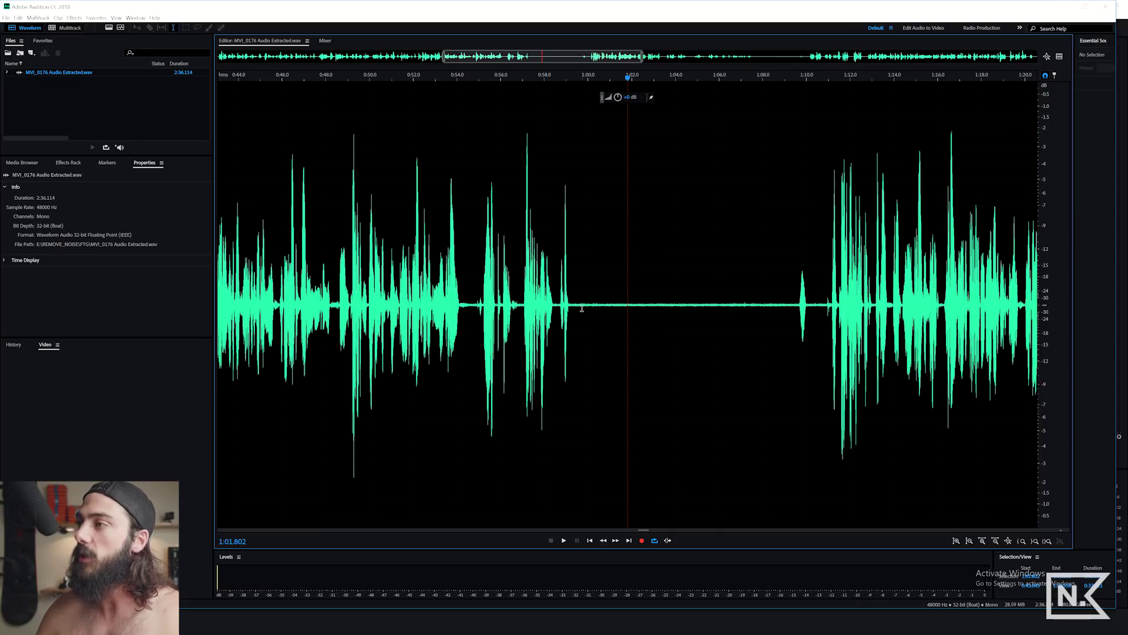
pyautogui.moveTo(579, 311); pyautogui.dragTo(684, 319)
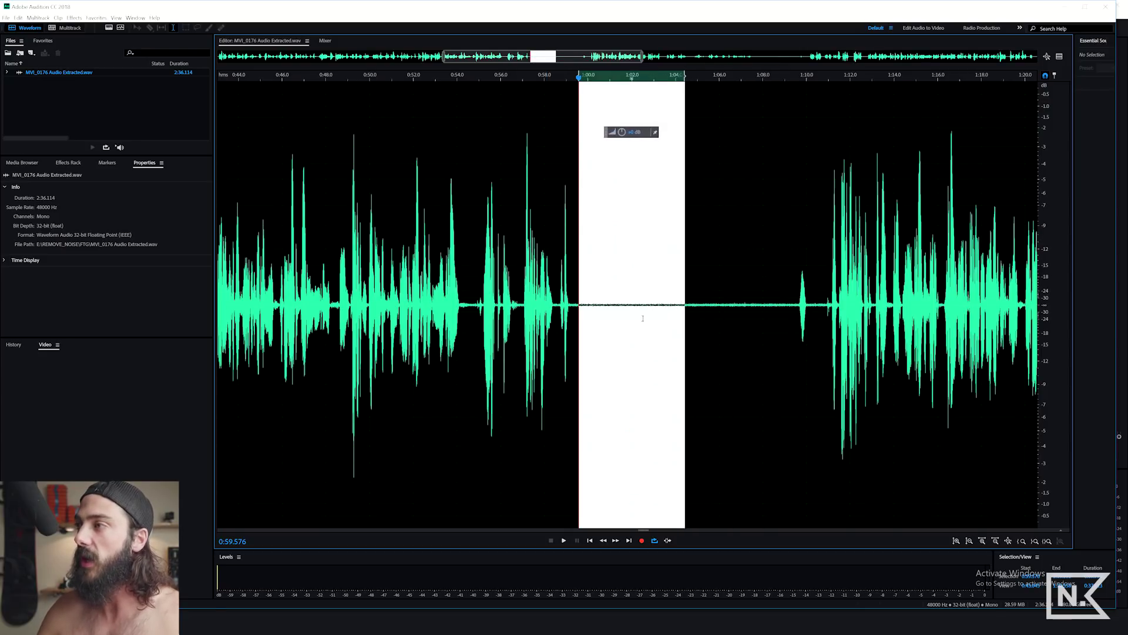
pyautogui.keyDown('shift'); pyautogui.click(702, 318); pyautogui.keyUp('shift')
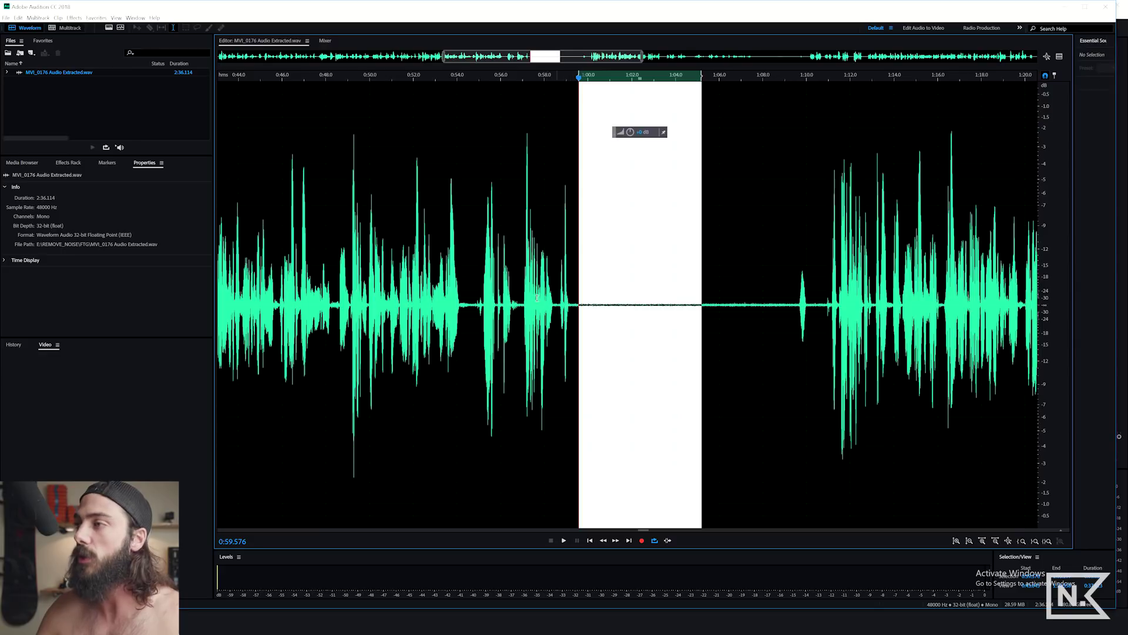
pyautogui.click(471, 76)
pyautogui.hotkey('ctrl', 'alt', 'z')
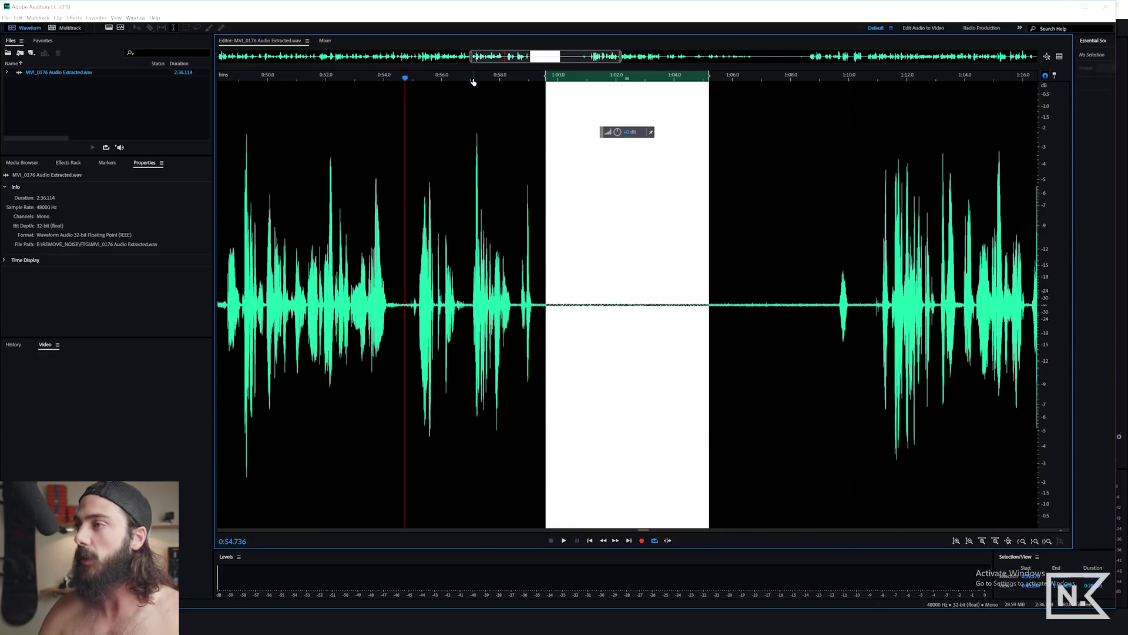
# Step: Listen to short quiet selections, including 0:59.0–1:02.2 and a slice near 0:54.19, then view 0:58.5–1:06.5
pyautogui.press('space')
pyautogui.moveTo(305, 206); pyautogui.dragTo(601, 206)
pyautogui.press('space')
pyautogui.click(500, 56)
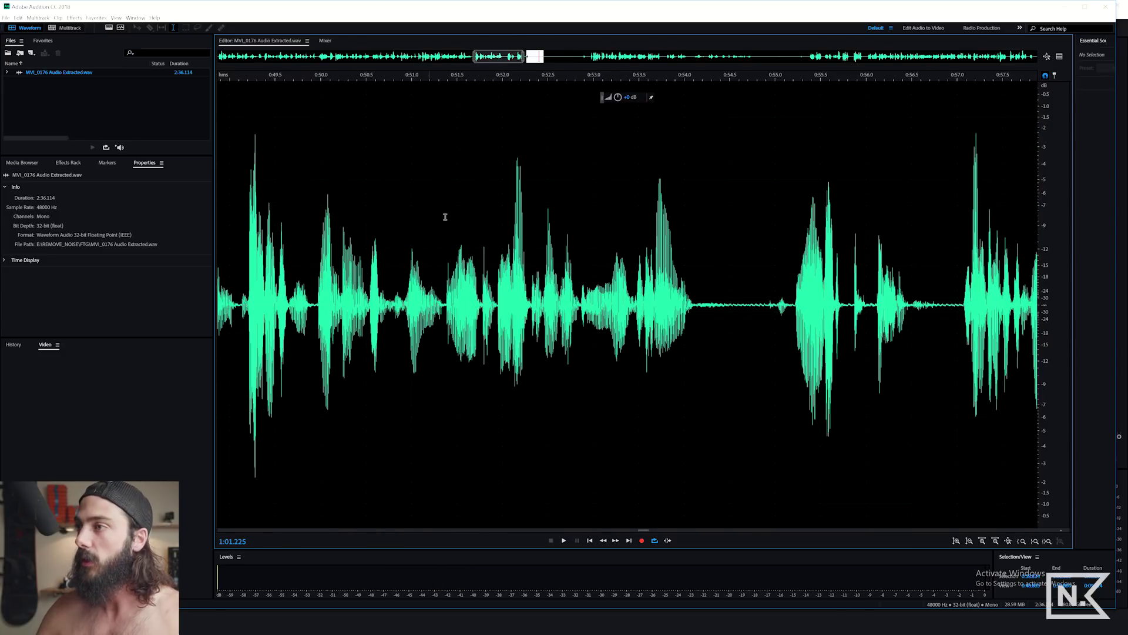
pyautogui.moveTo(704, 308); pyautogui.dragTo(711, 308)
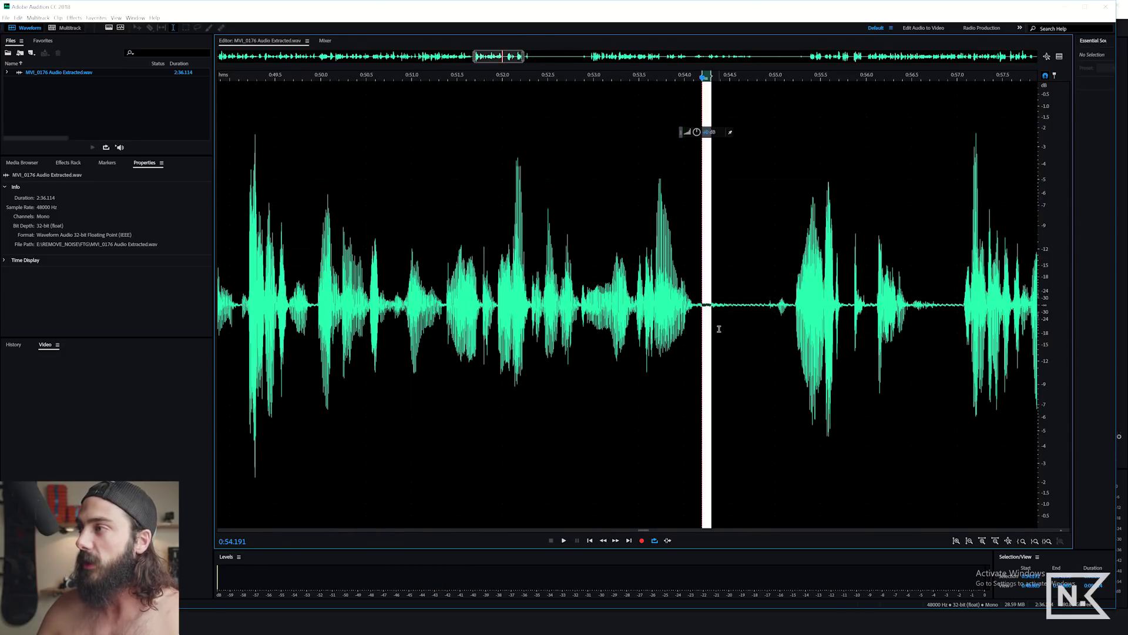
pyautogui.press('space')
pyautogui.press('space')
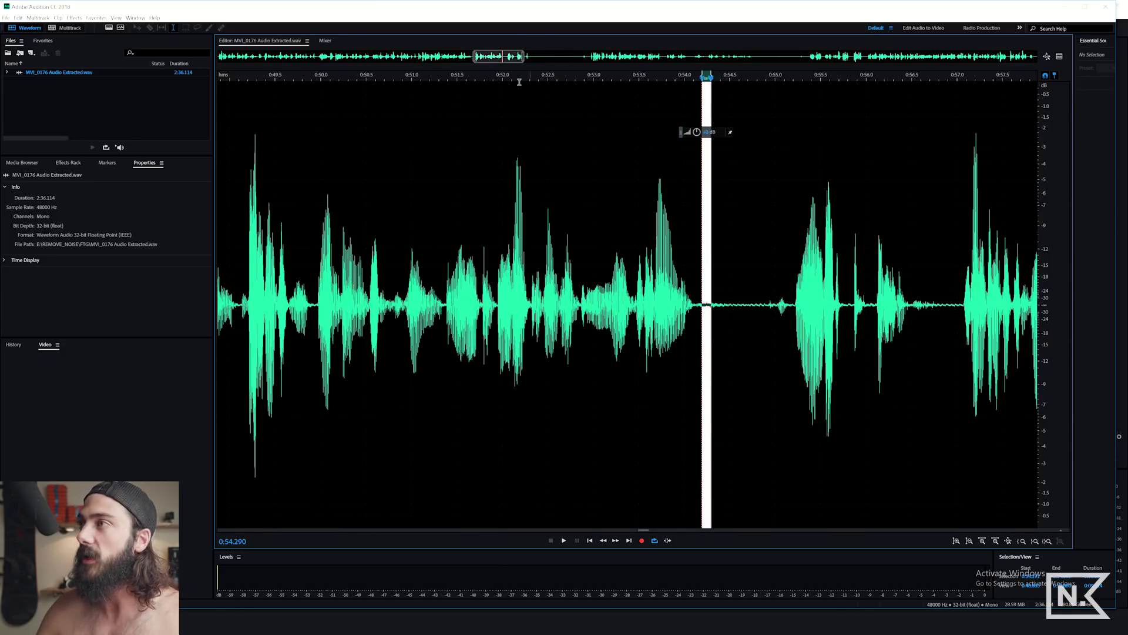
pyautogui.click(539, 57)
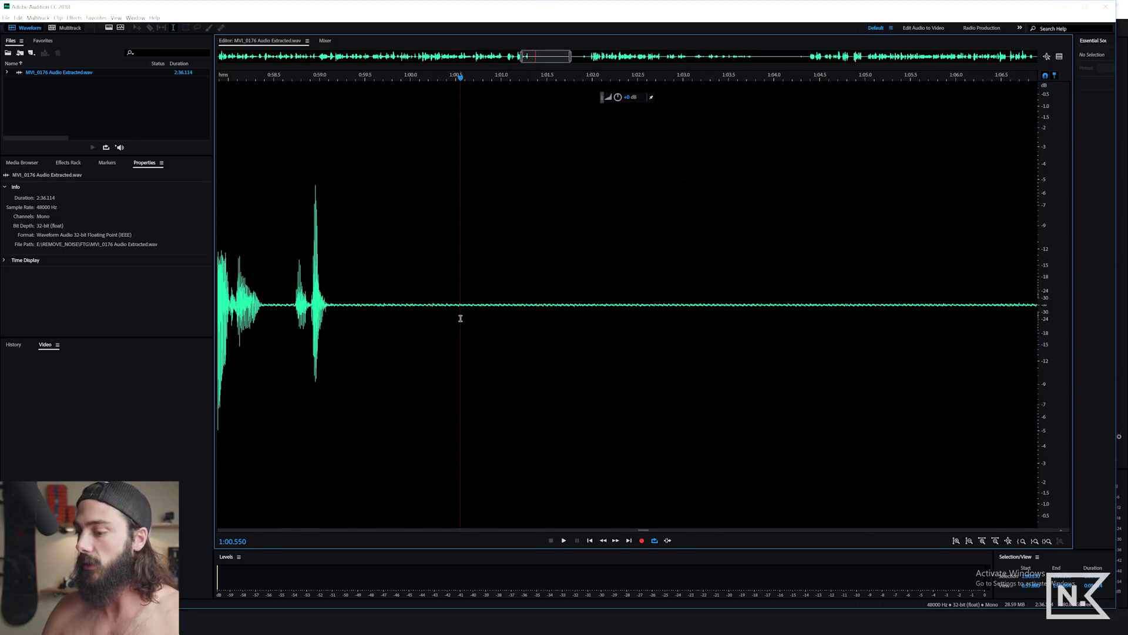
pyautogui.scroll(-6, 461, 318)
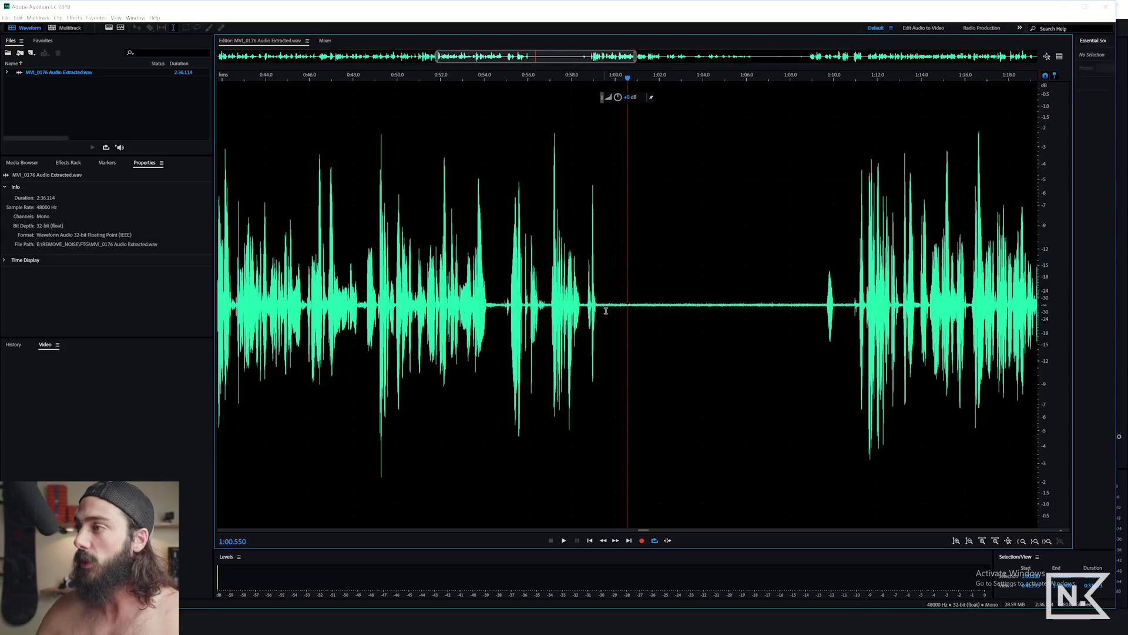
# Step: Play the 1:01.3–1:05 silent selection to hear the hum, then capture it as a noise print
pyautogui.moveTo(644, 314); pyautogui.dragTo(727, 322)
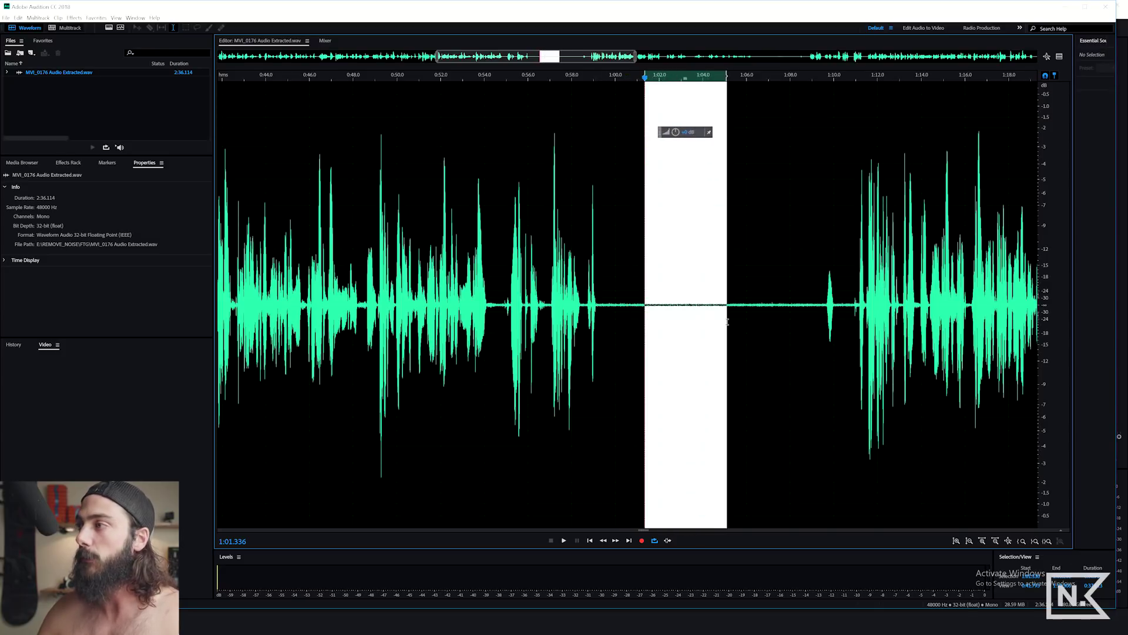
pyautogui.press('space')
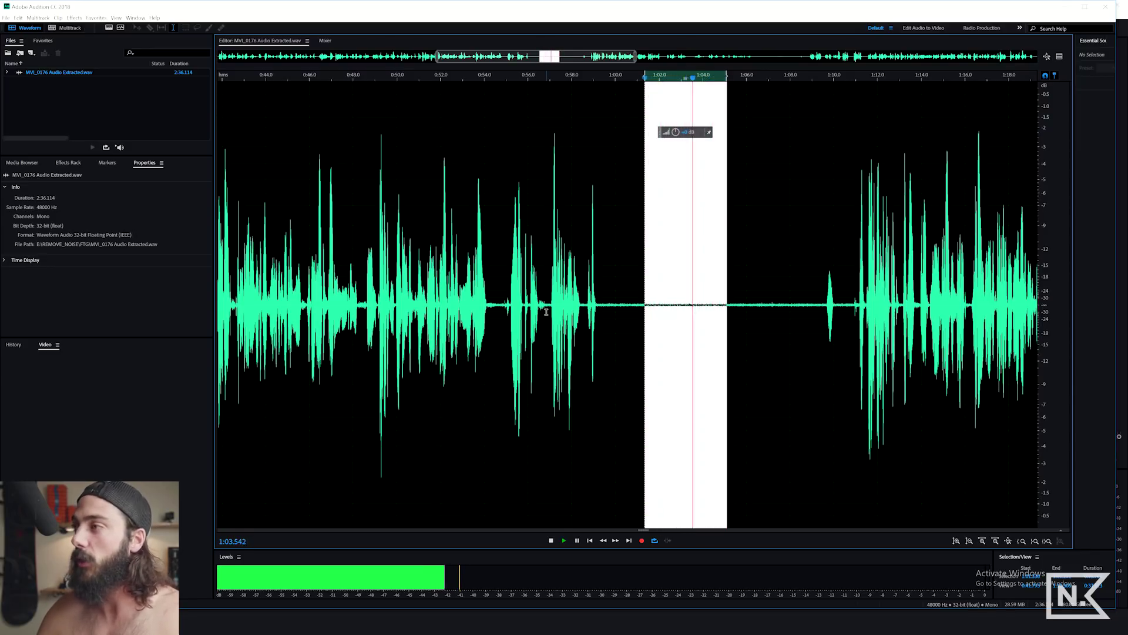
pyautogui.press('space')
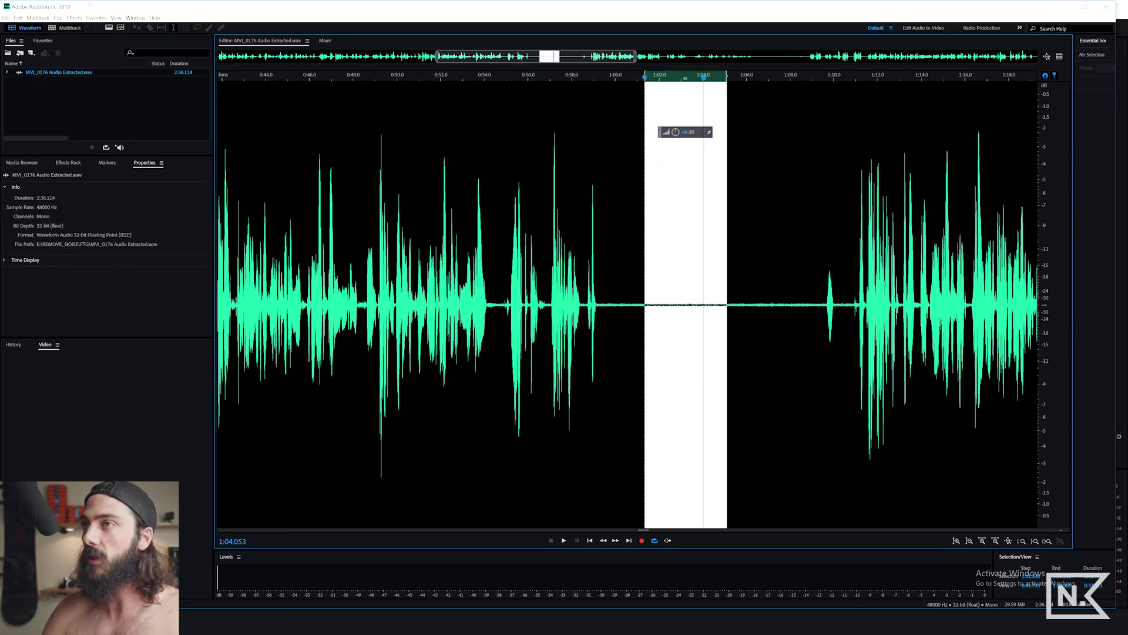
pyautogui.hotkey('shift', 'p')
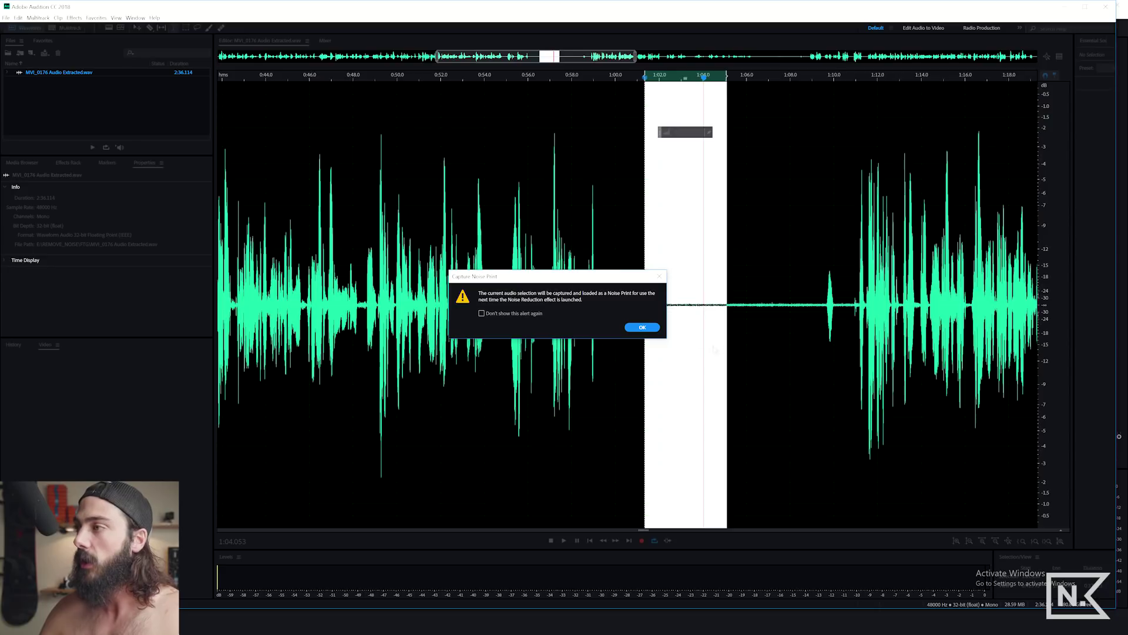
pyautogui.click(645, 326)
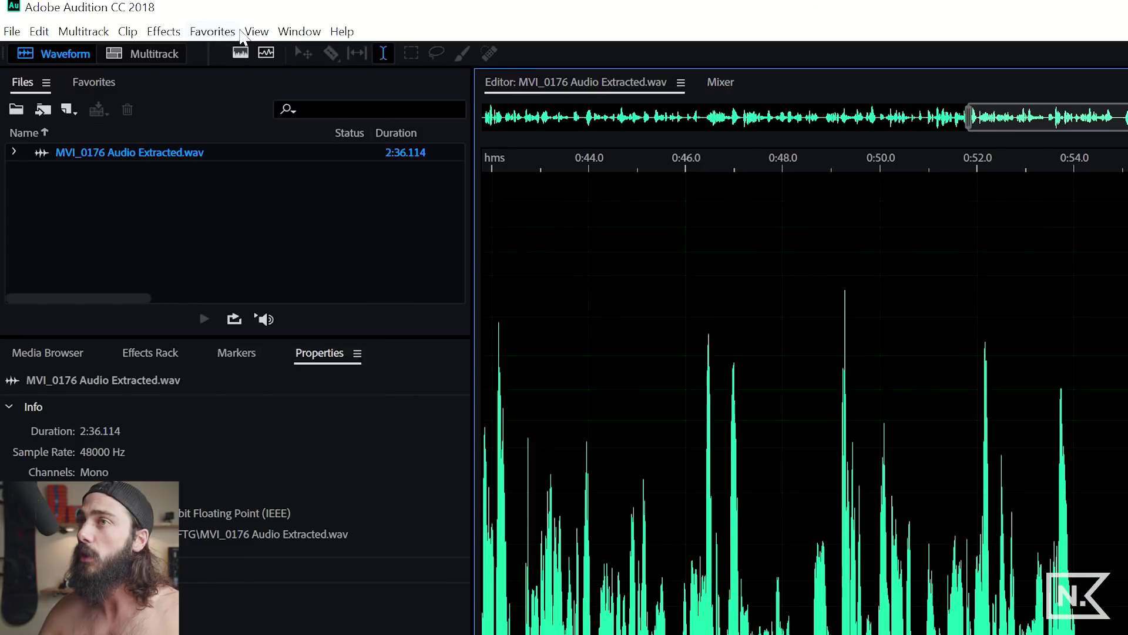
pyautogui.click(74, 19)
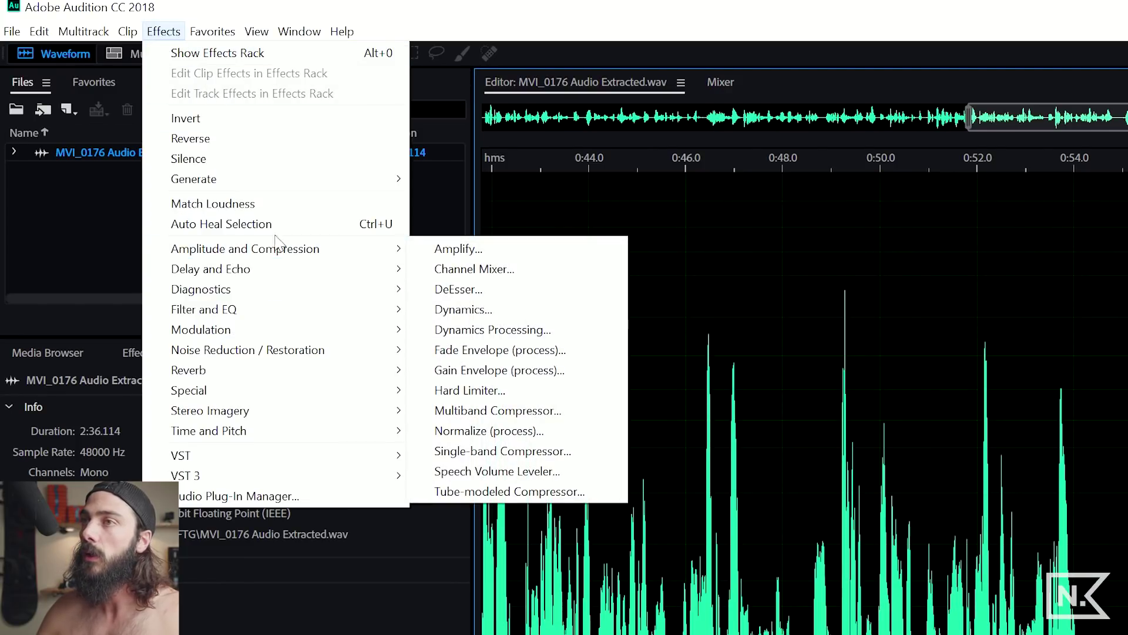
pyautogui.moveTo(261, 360)
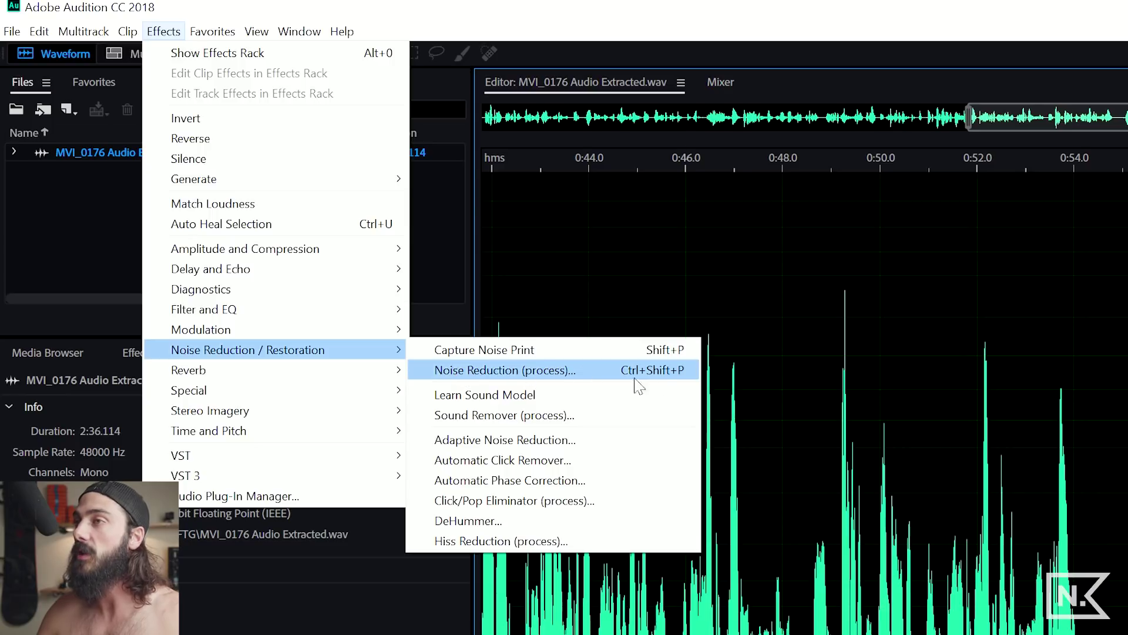
pyautogui.click(663, 376)
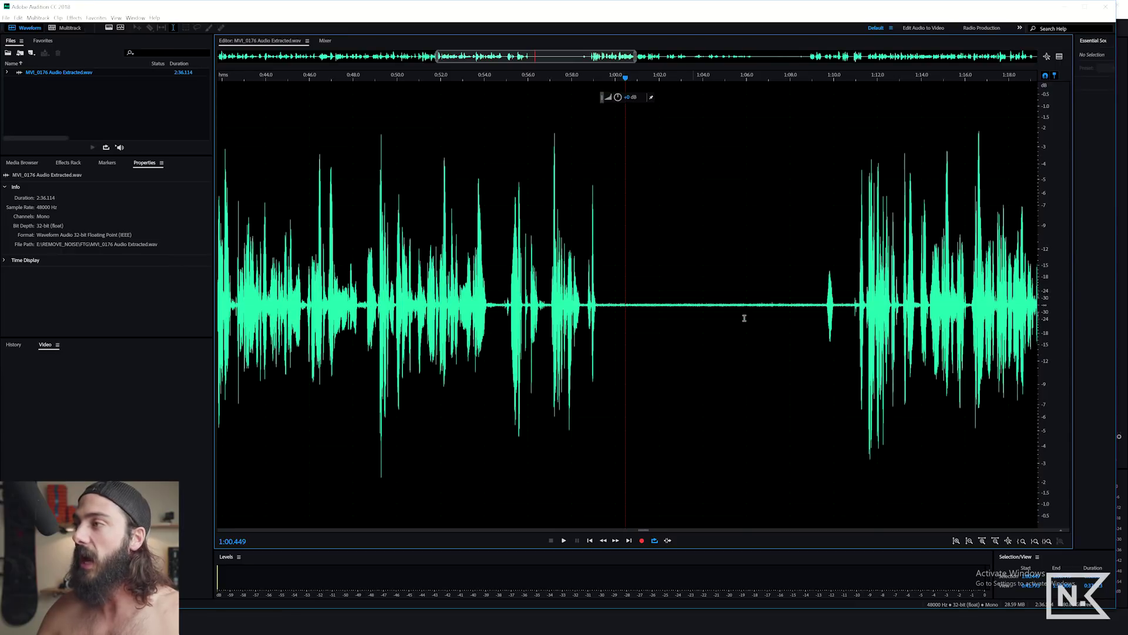
pyautogui.click(641, 289)
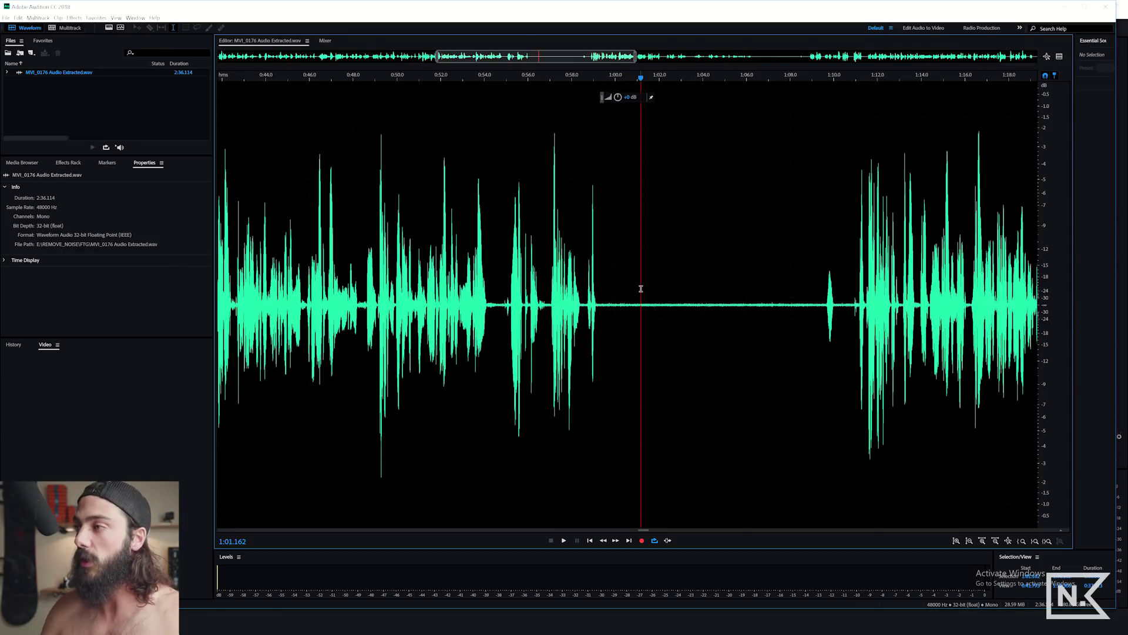
pyautogui.press('\\')
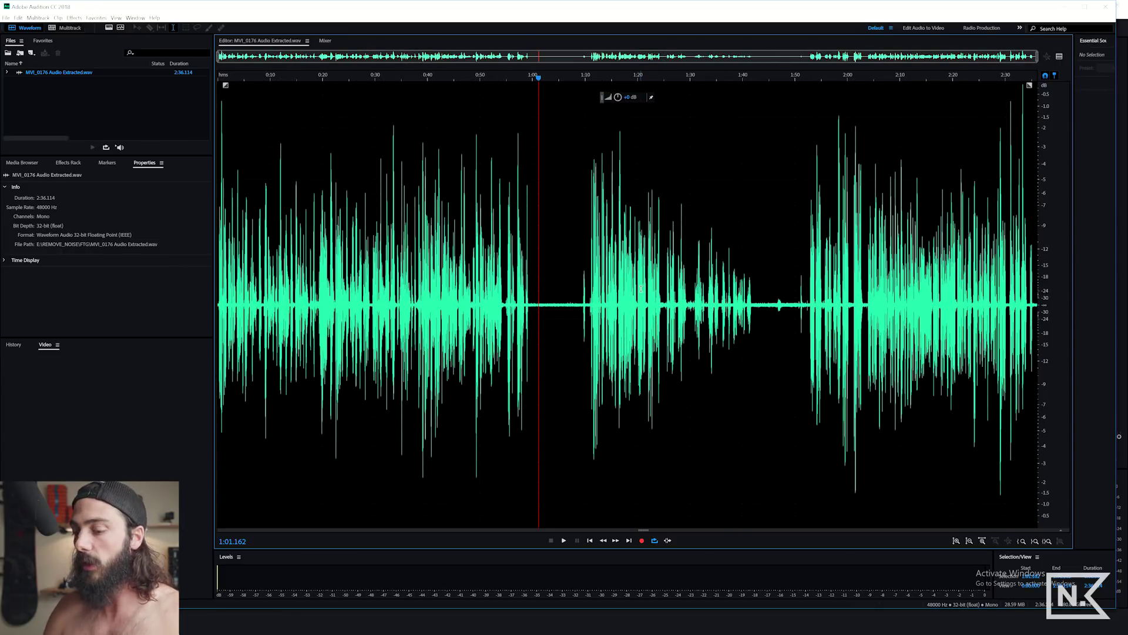
pyautogui.hotkey('ctrl', 'a')
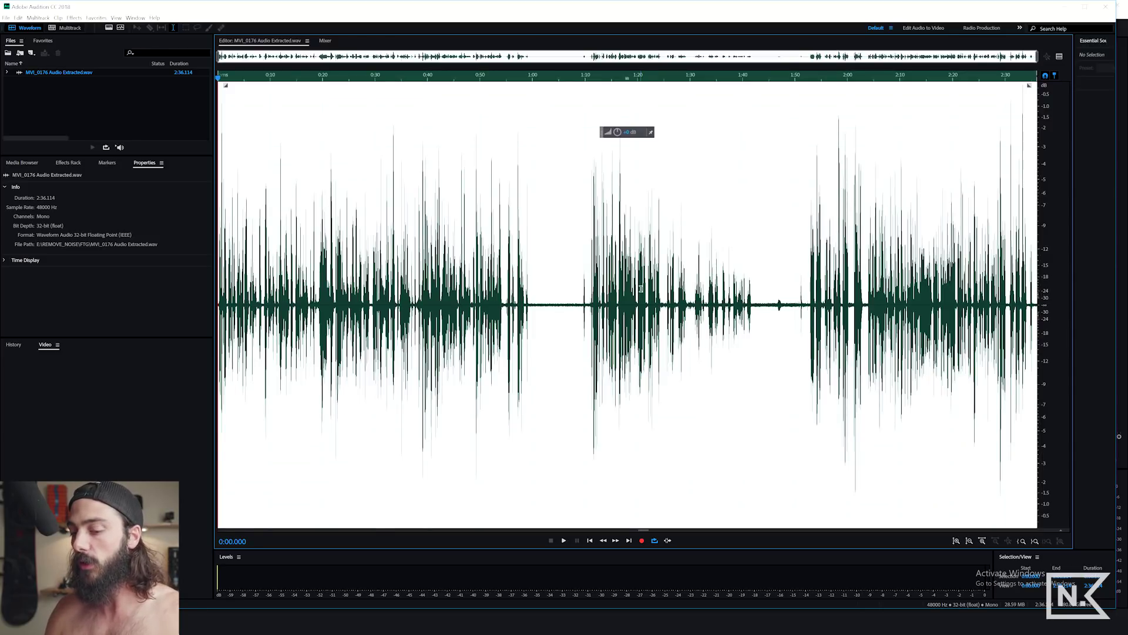
pyautogui.hotkey('ctrl', 'shift', 'p')
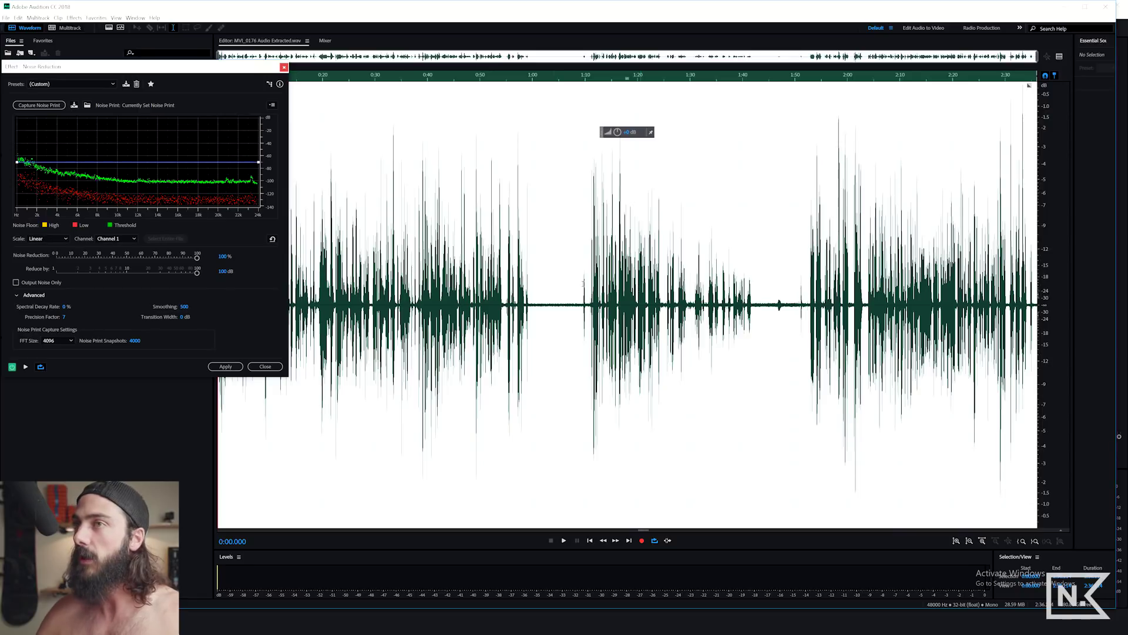
pyautogui.moveTo(91, 74); pyautogui.dragTo(407, 72)
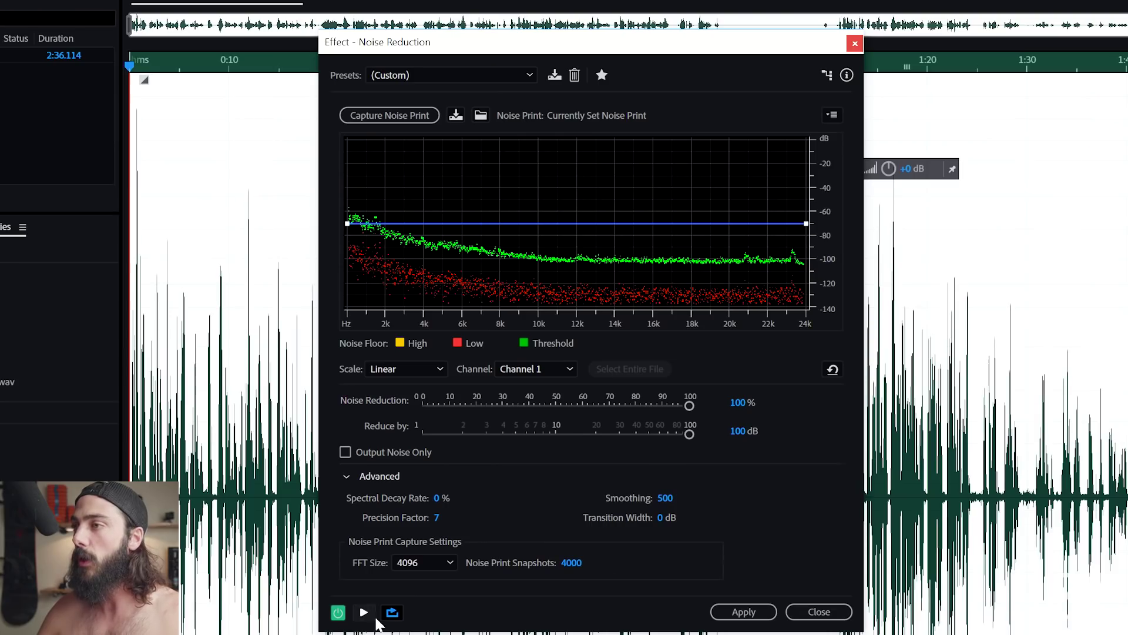
pyautogui.click(364, 613)
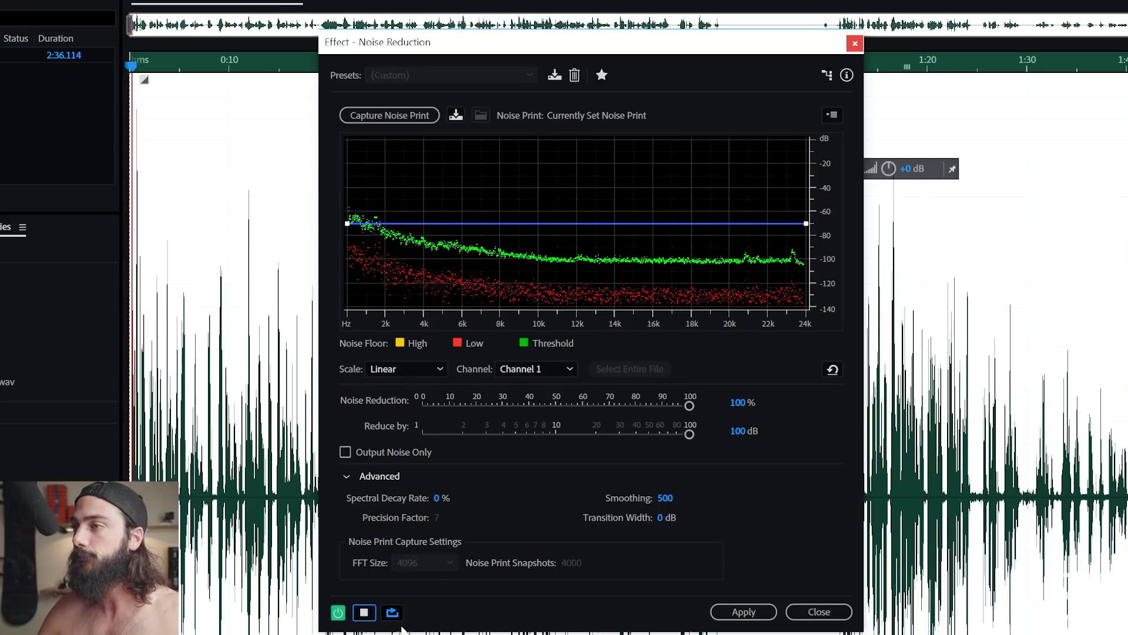
pyautogui.click(364, 614)
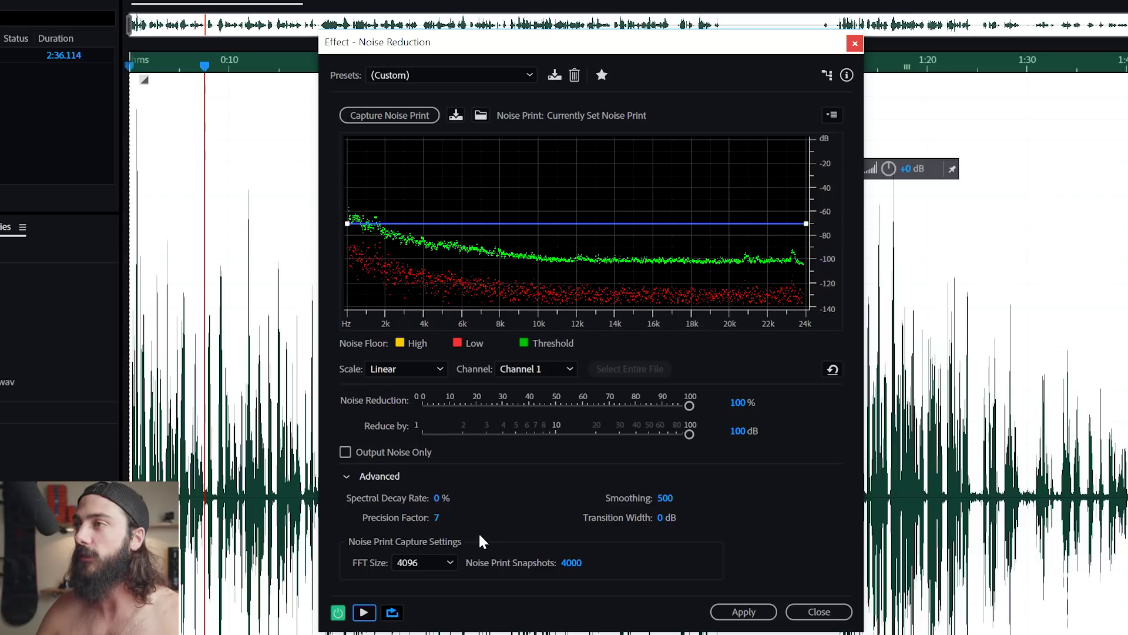
pyautogui.moveTo(491, 46); pyautogui.dragTo(518, 31)
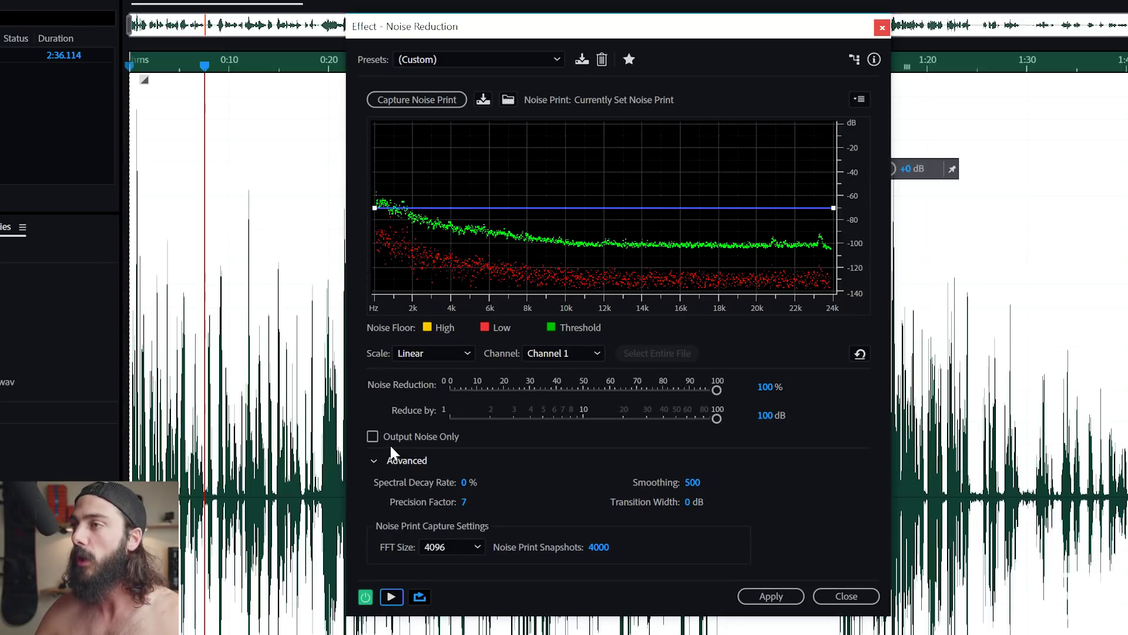
pyautogui.moveTo(714, 391)
pyautogui.mouseDown()
pyautogui.moveTo(567, 388)
pyautogui.moveTo(714, 390)
pyautogui.mouseUp()
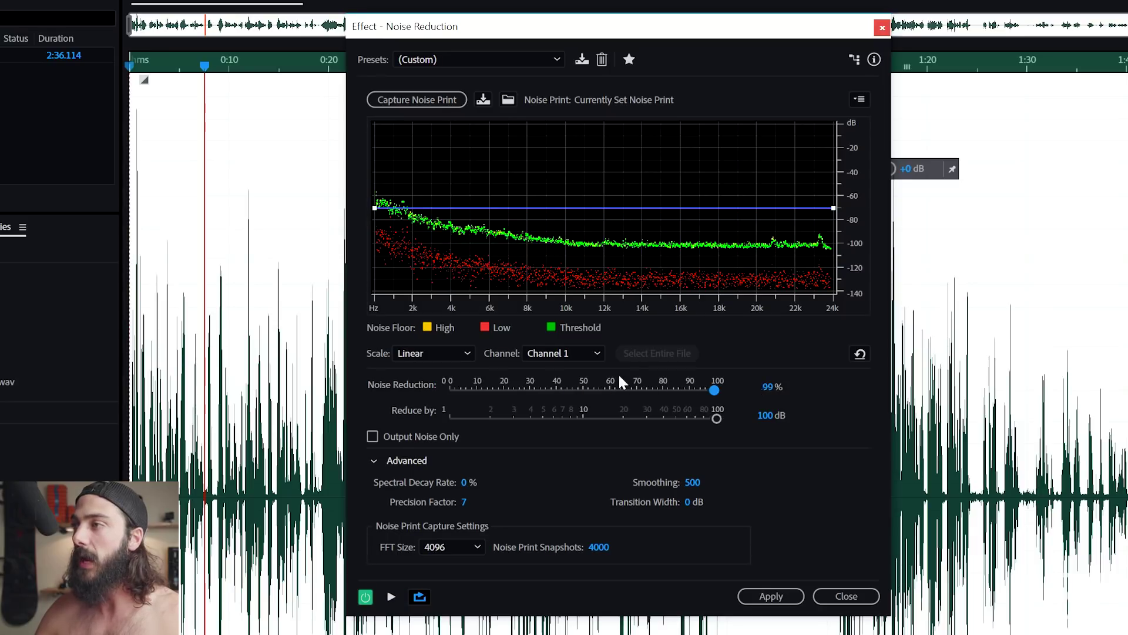
pyautogui.moveTo(620, 377); pyautogui.dragTo(783, 392)
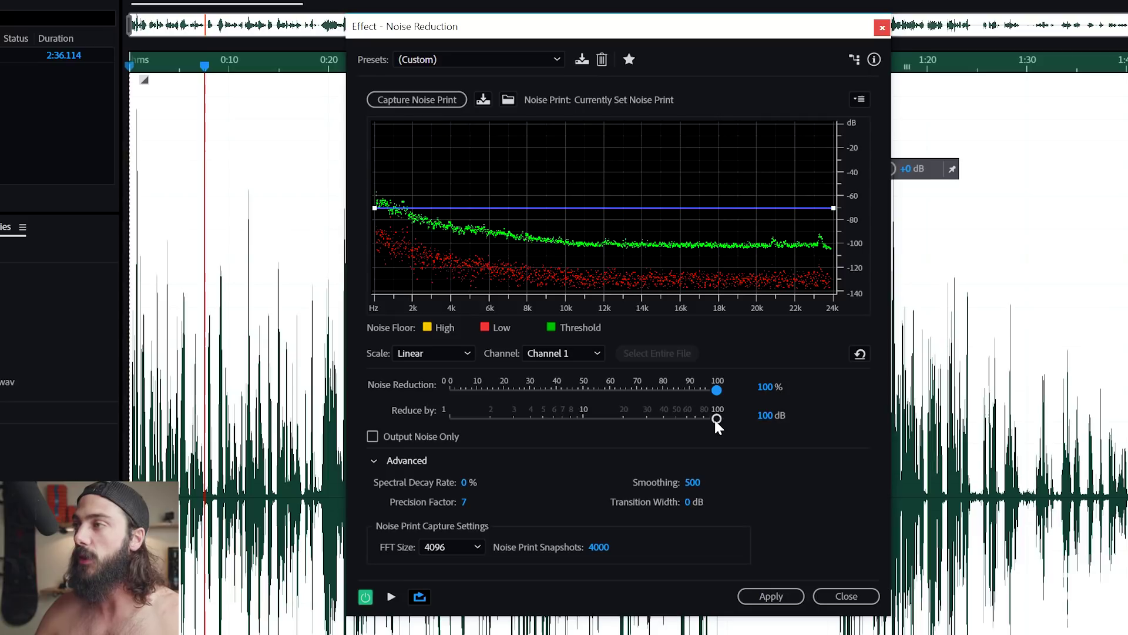
pyautogui.moveTo(716, 420); pyautogui.dragTo(767, 421)
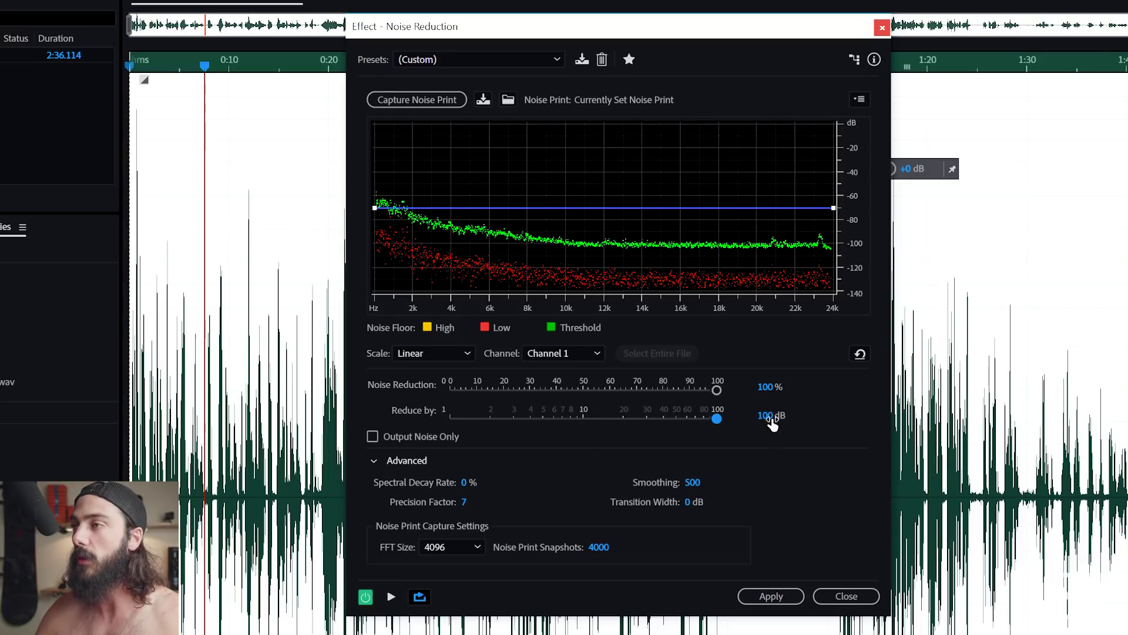
pyautogui.click(396, 596)
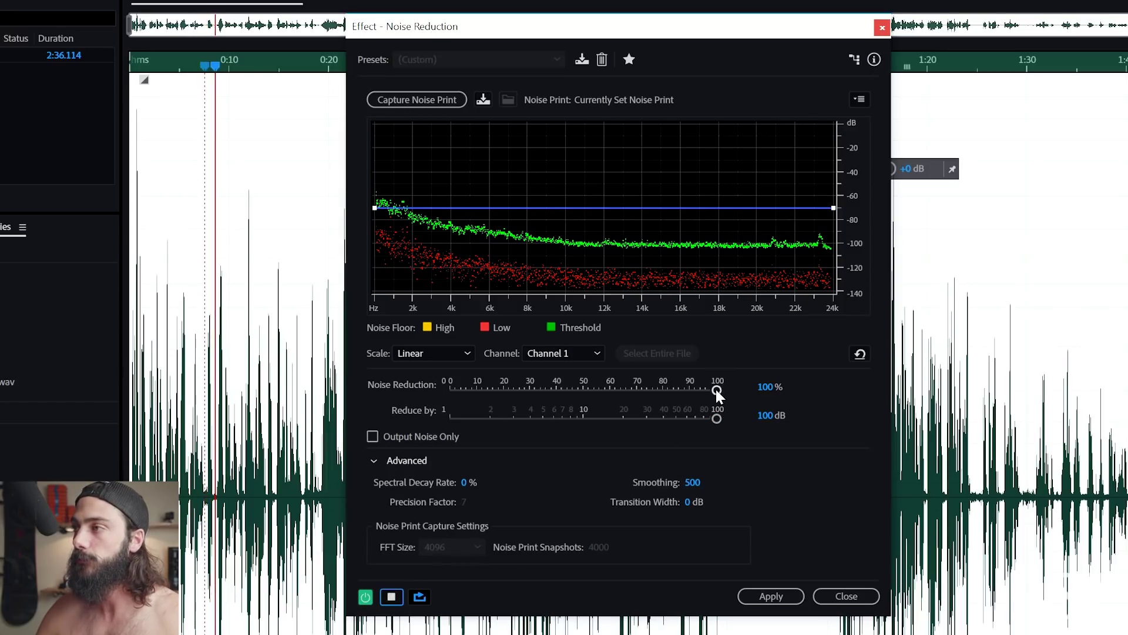
pyautogui.moveTo(715, 389); pyautogui.dragTo(433, 389)
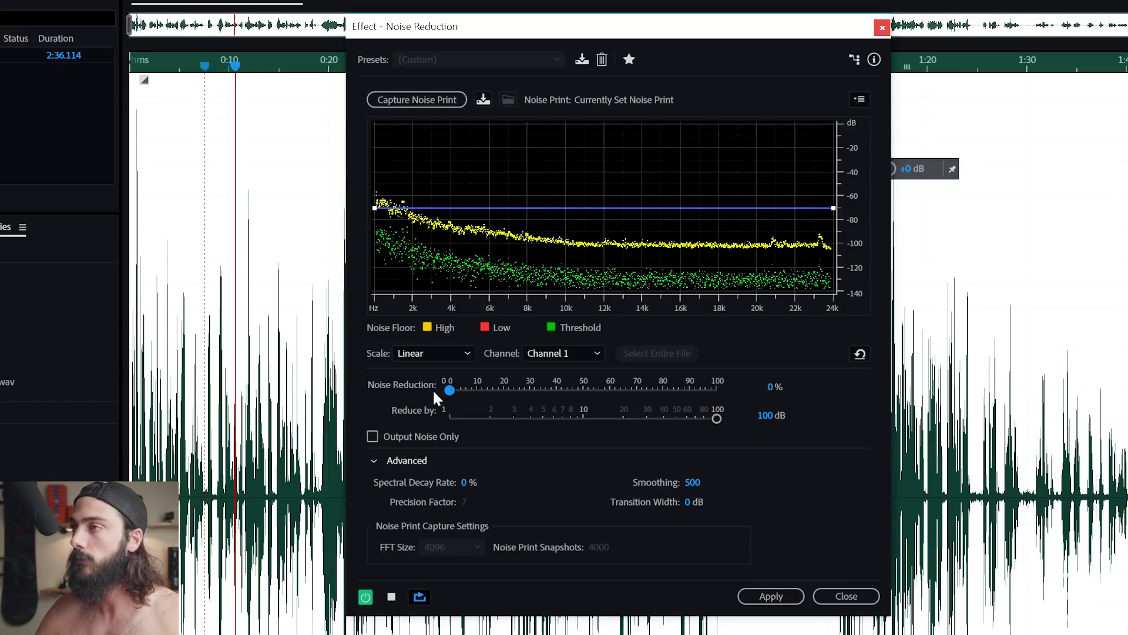
pyautogui.moveTo(717, 419); pyautogui.dragTo(569, 425)
pyautogui.moveTo(479, 420); pyautogui.dragTo(436, 415)
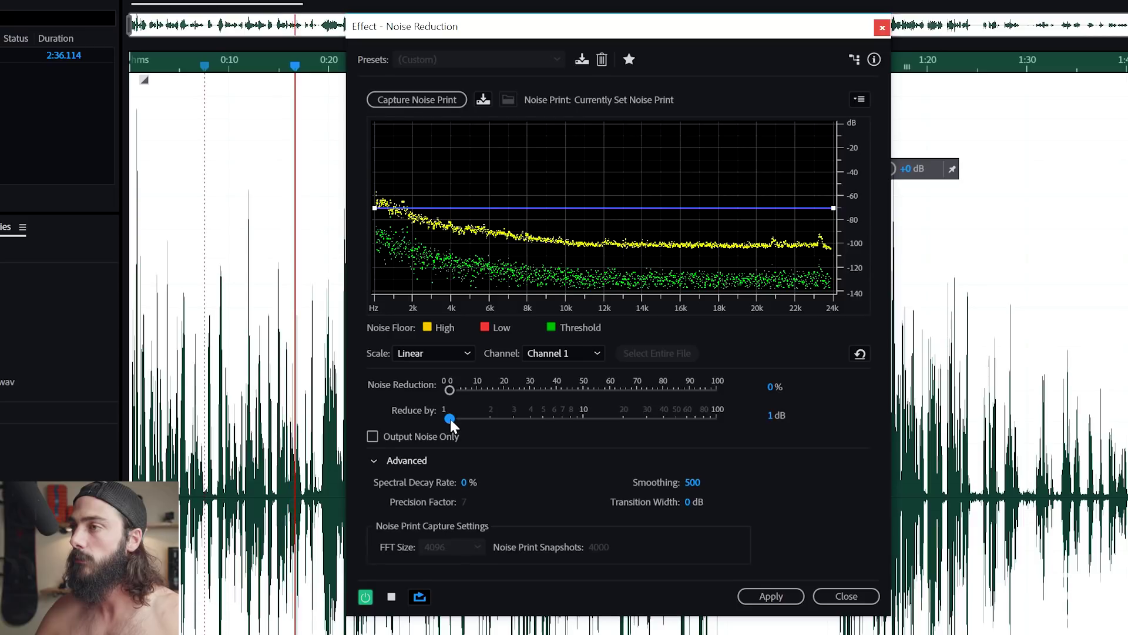
pyautogui.moveTo(450, 418); pyautogui.dragTo(736, 415)
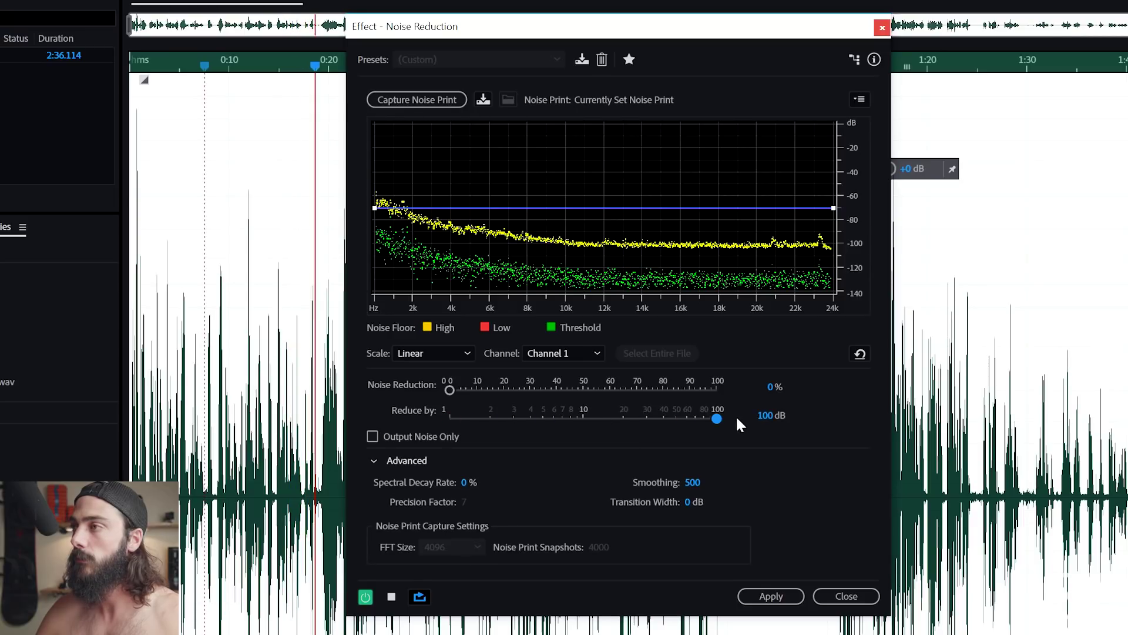
pyautogui.moveTo(451, 389); pyautogui.dragTo(737, 389)
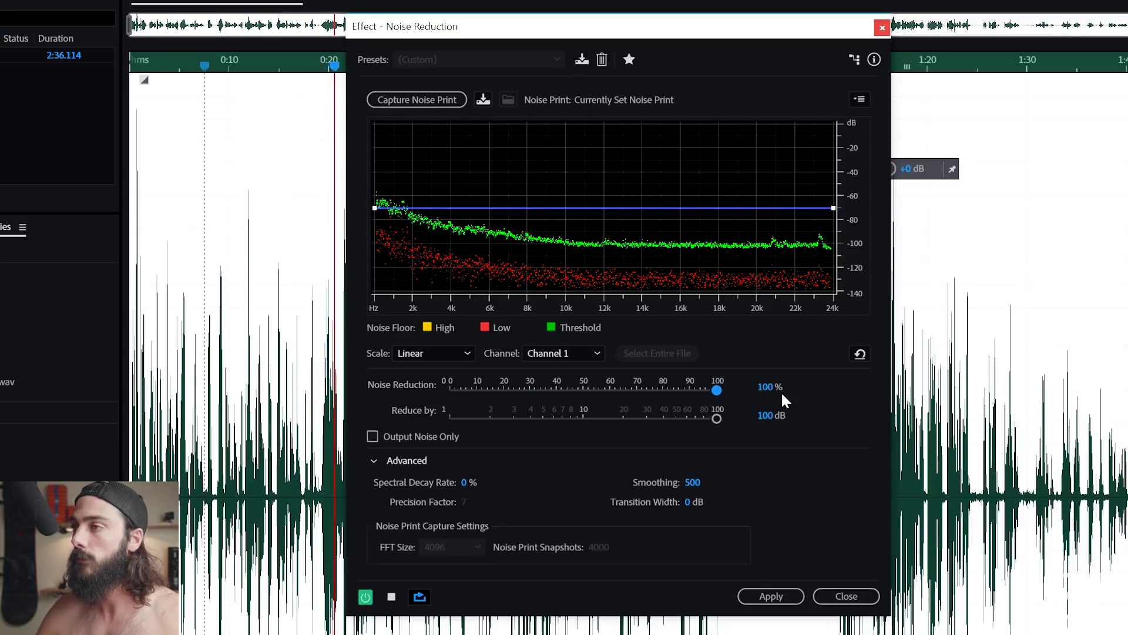
pyautogui.click(393, 595)
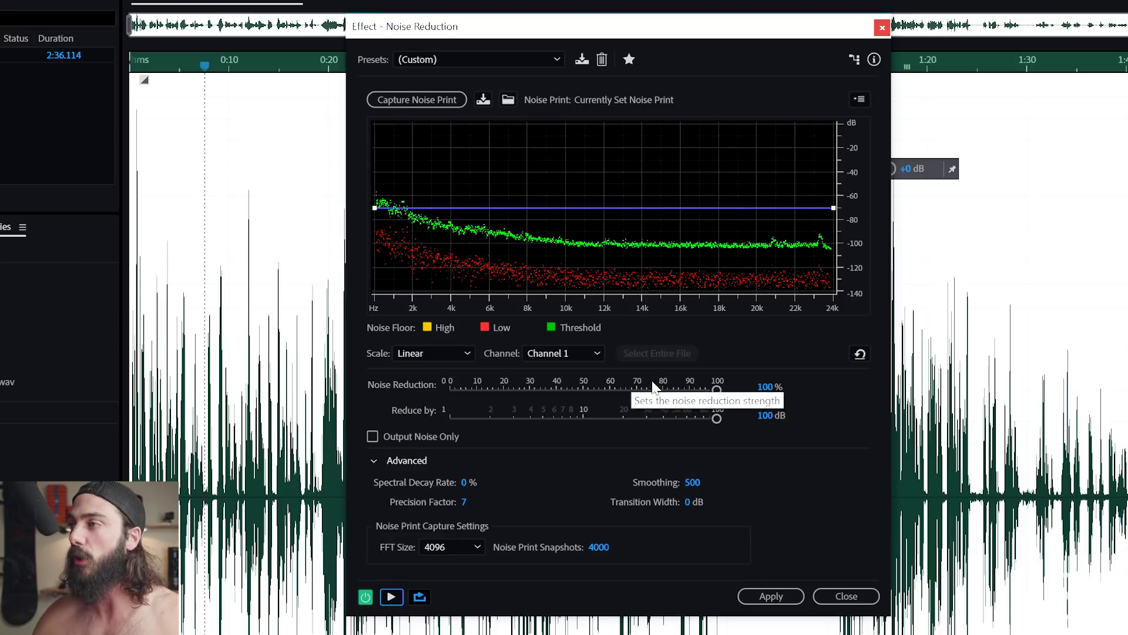
pyautogui.moveTo(717, 390); pyautogui.dragTo(610, 390)
pyautogui.moveTo(718, 418); pyautogui.dragTo(654, 422)
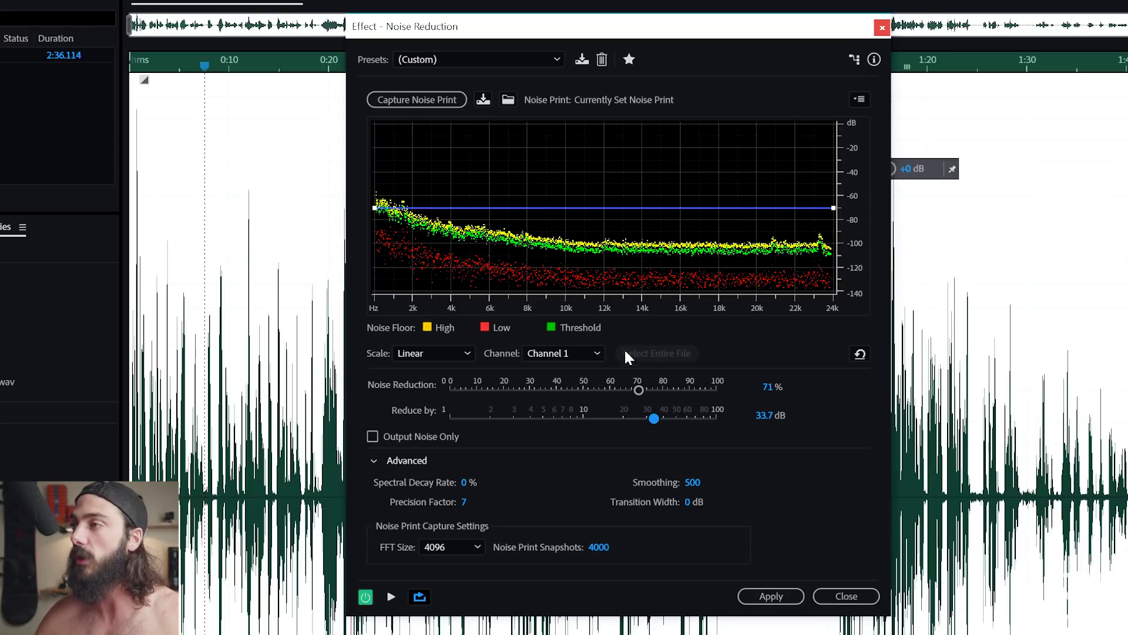
pyautogui.moveTo(639, 390); pyautogui.dragTo(717, 390)
pyautogui.moveTo(654, 419); pyautogui.dragTo(838, 421)
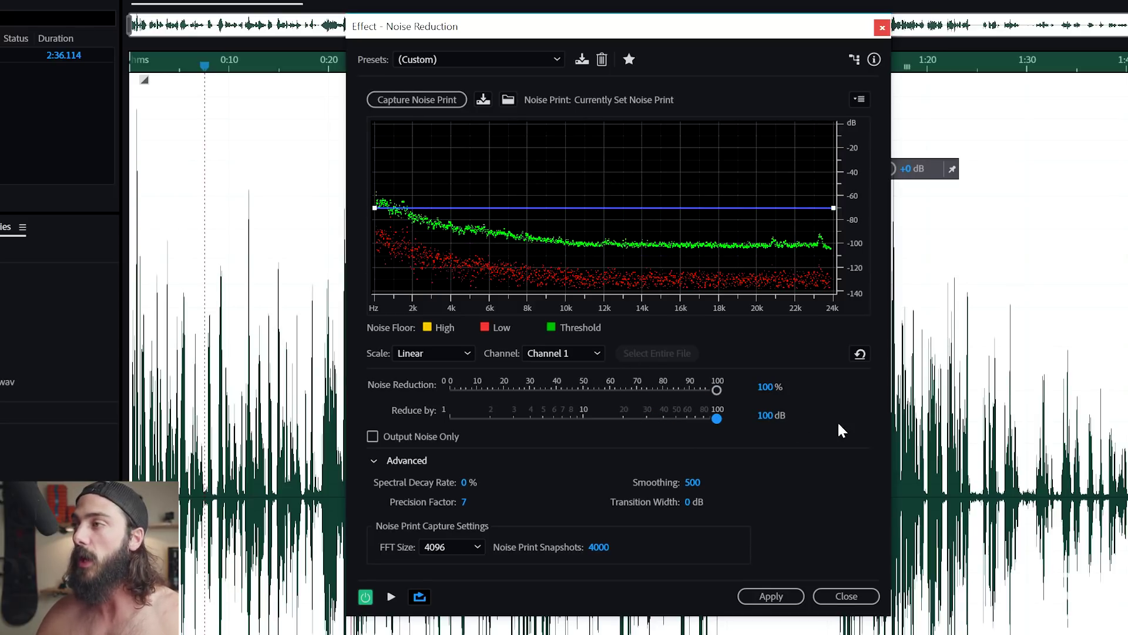
pyautogui.click(392, 596)
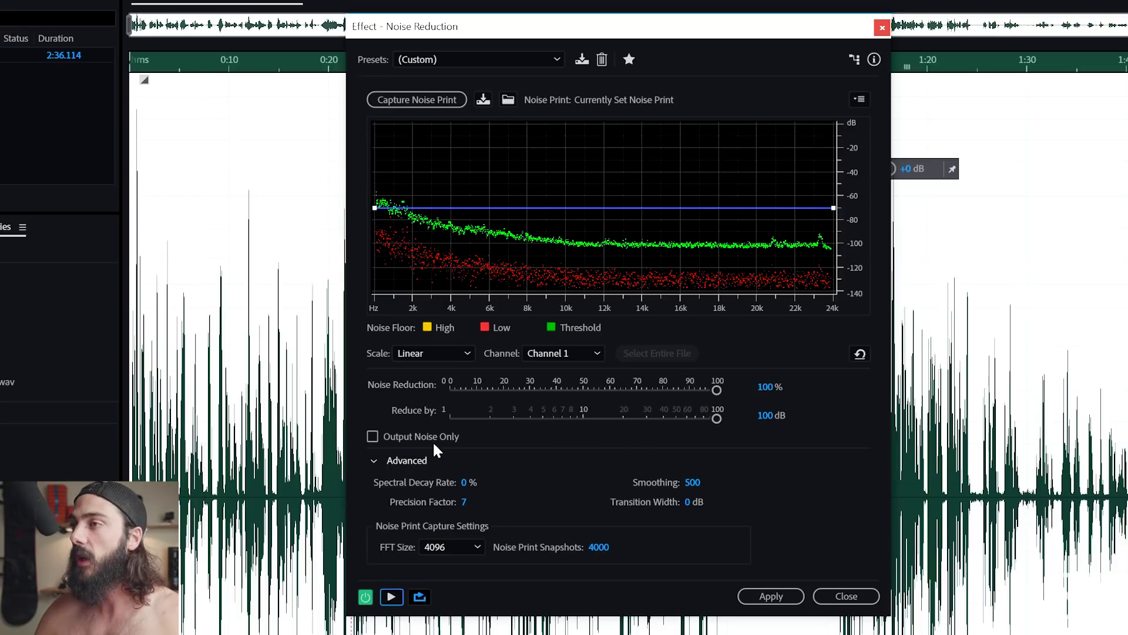
pyautogui.click(372, 436)
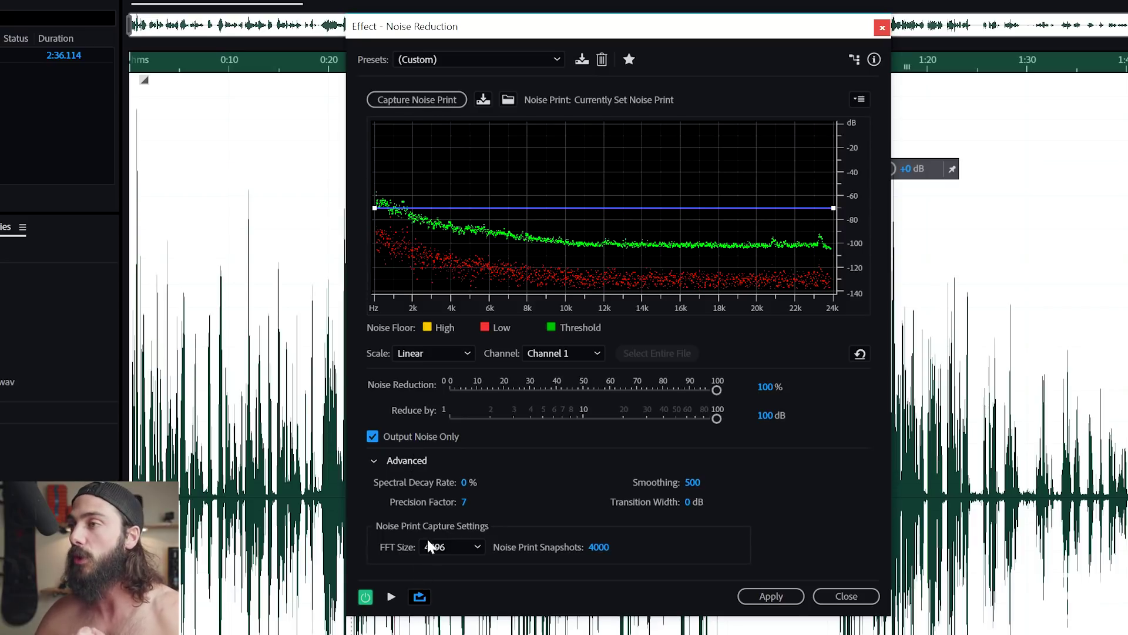
pyautogui.click(392, 597)
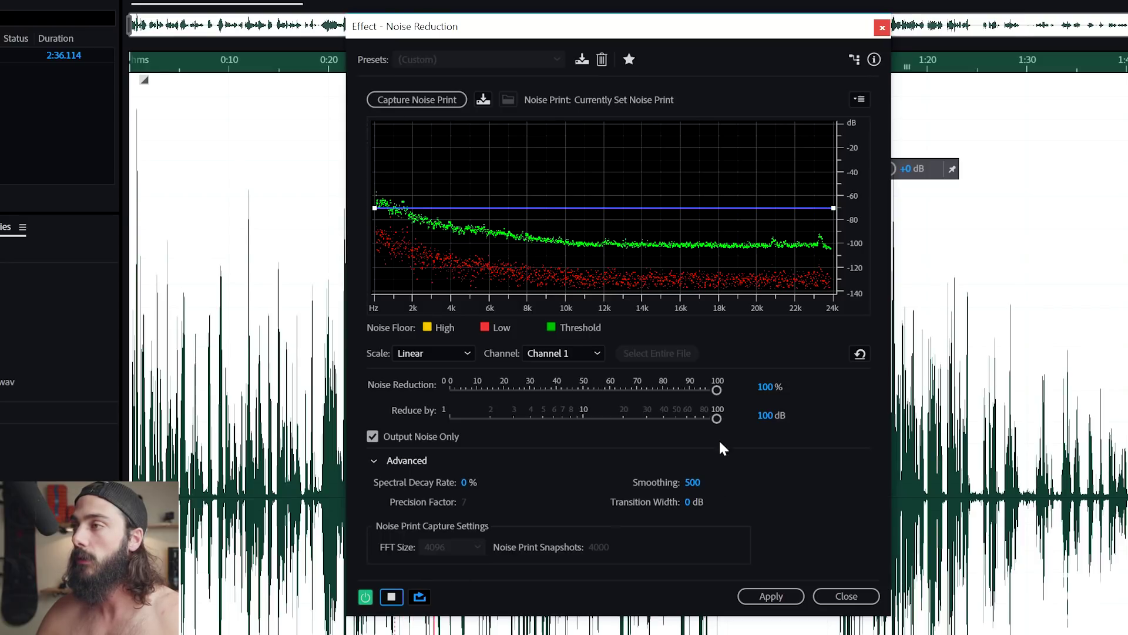
pyautogui.moveTo(716, 391); pyautogui.dragTo(450, 390)
pyautogui.moveTo(716, 418); pyautogui.dragTo(303, 432)
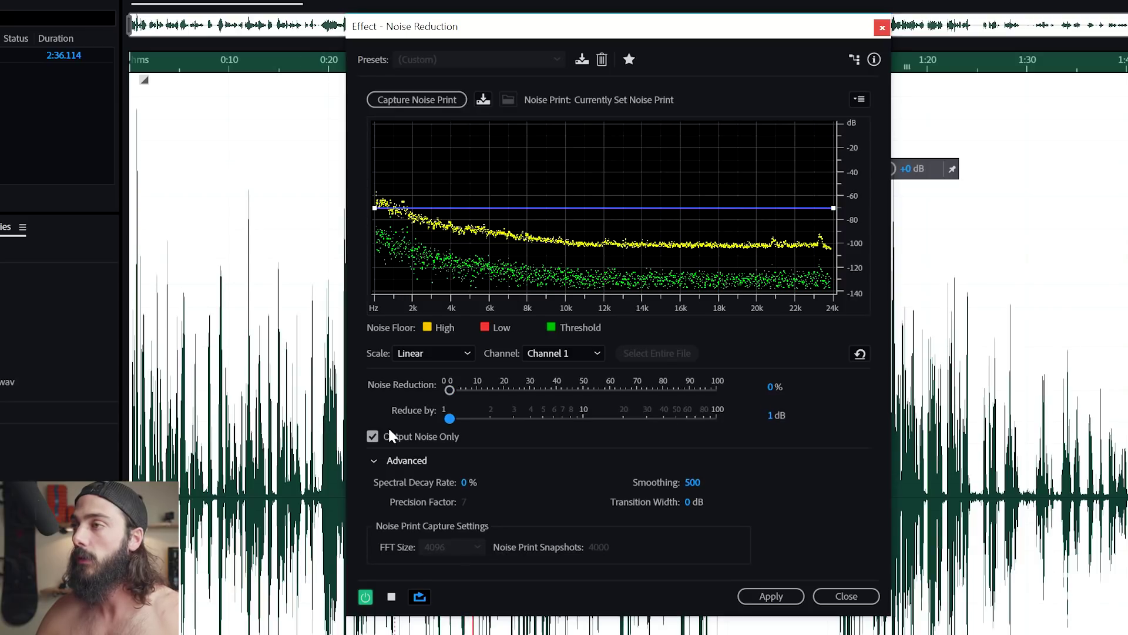
pyautogui.moveTo(450, 390); pyautogui.dragTo(787, 402)
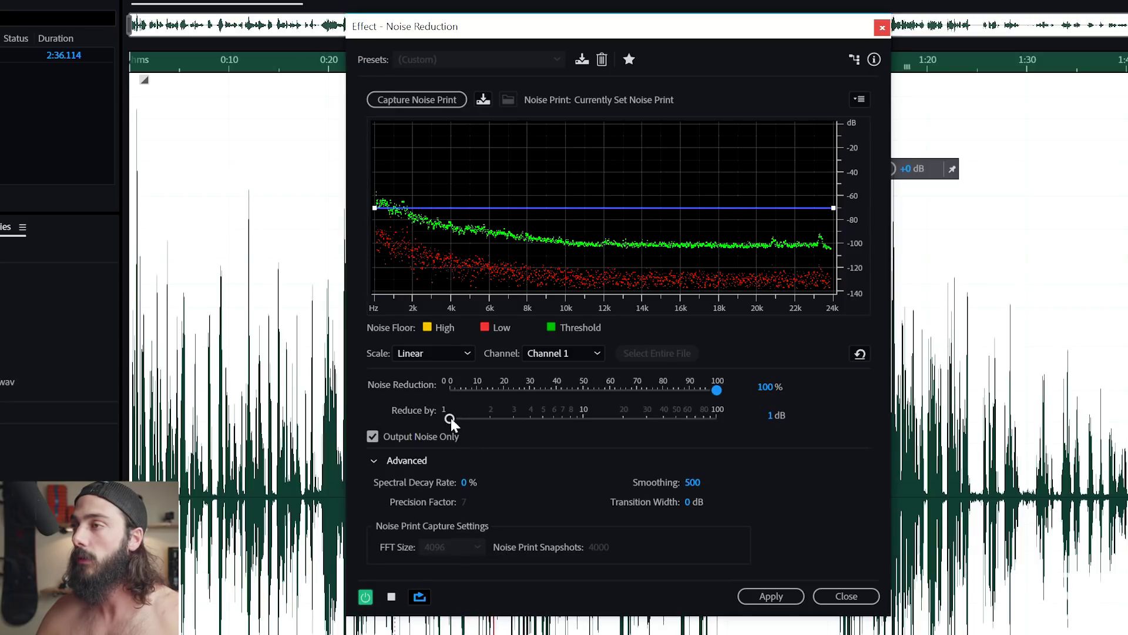
pyautogui.moveTo(449, 419); pyautogui.dragTo(766, 424)
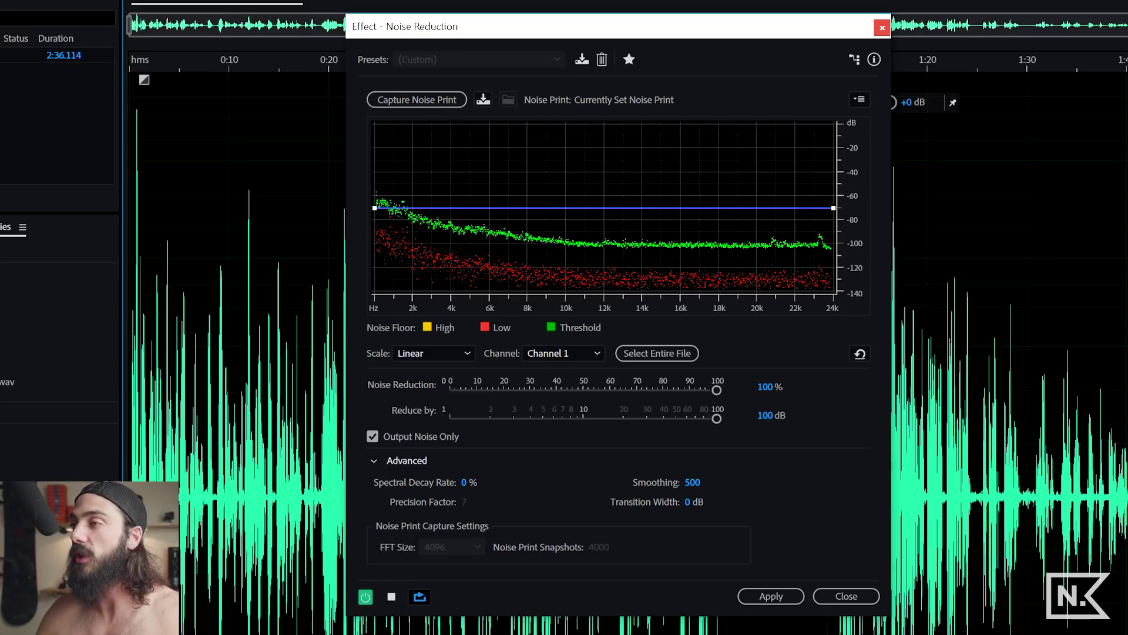
pyautogui.click(370, 438)
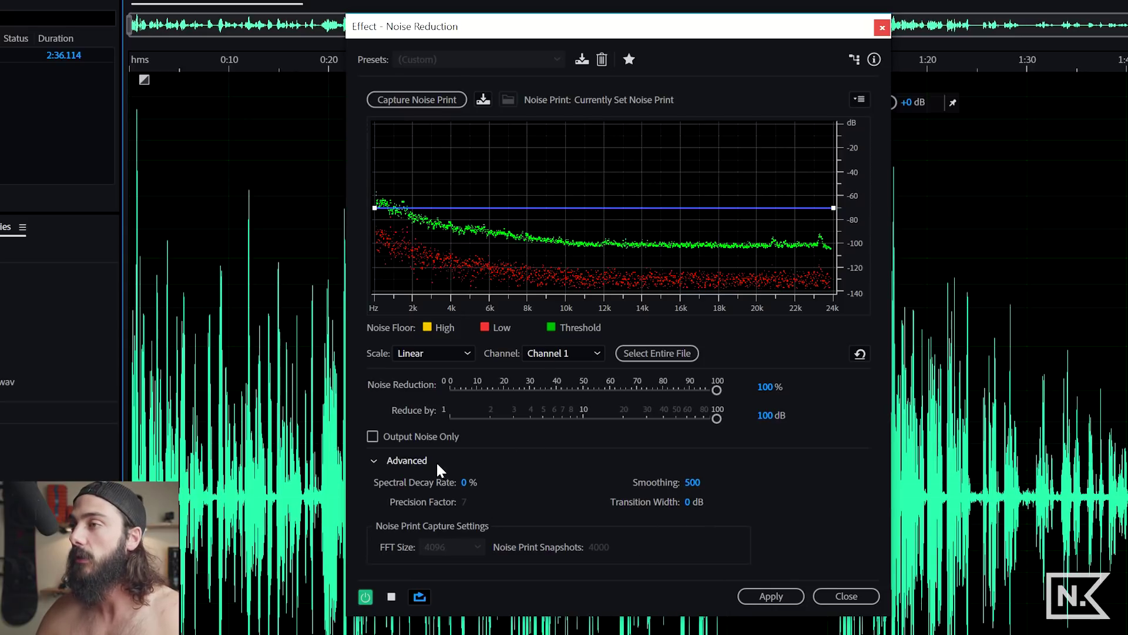
pyautogui.click(392, 597)
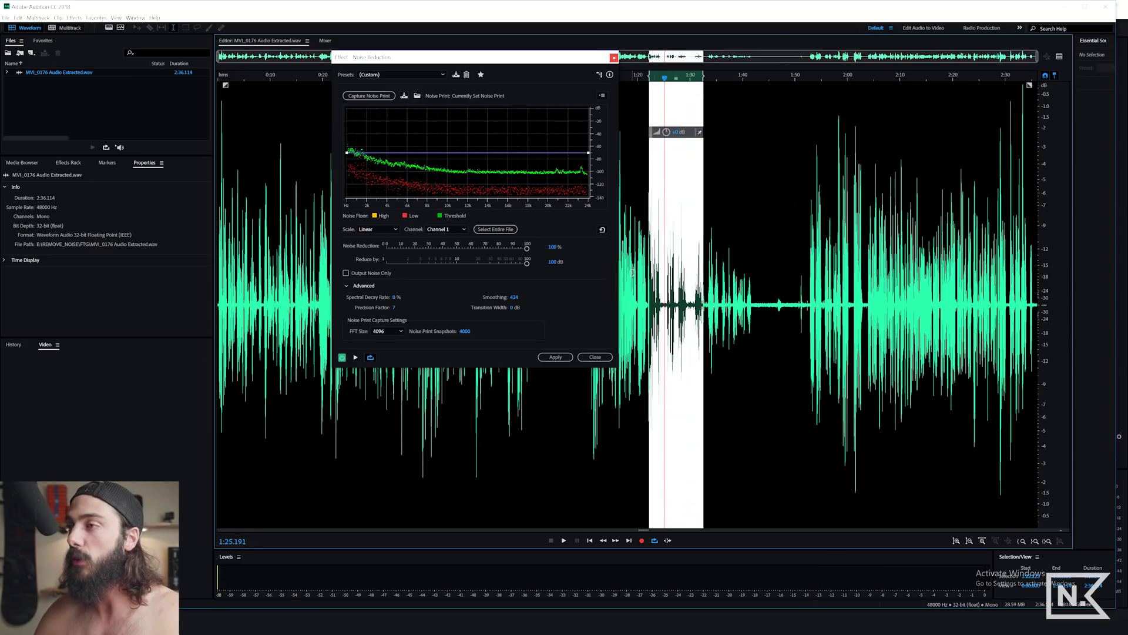
# Step: Select the stretch from about 0:37 to 0:49 and briefly preview the noise reduction on it
pyautogui.click(638, 273)
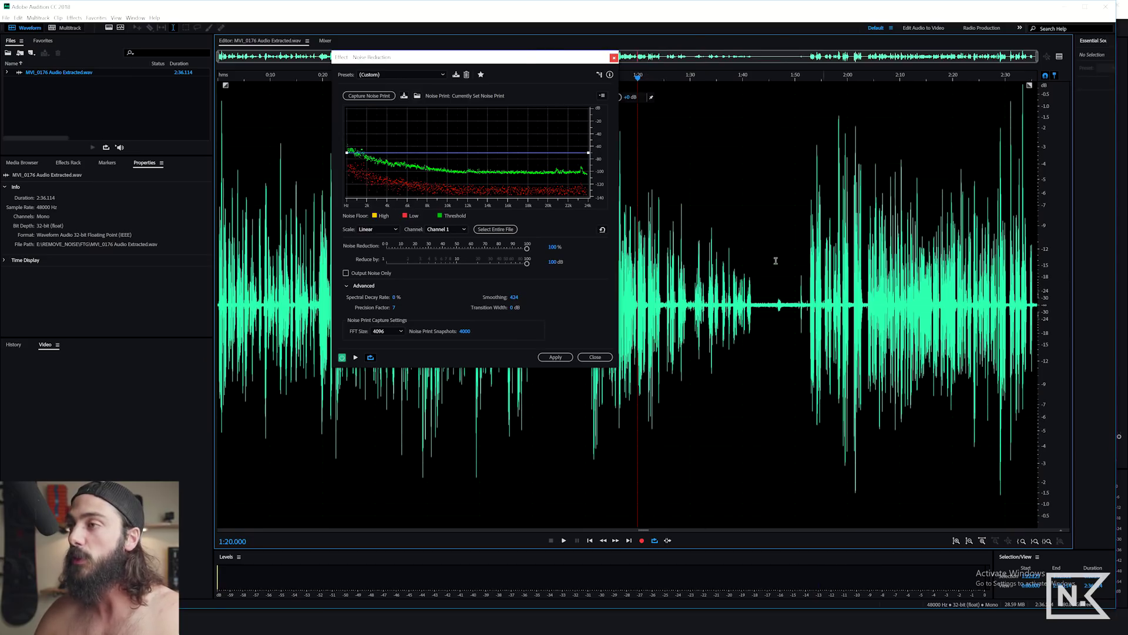
pyautogui.moveTo(535, 59); pyautogui.dragTo(289, 67)
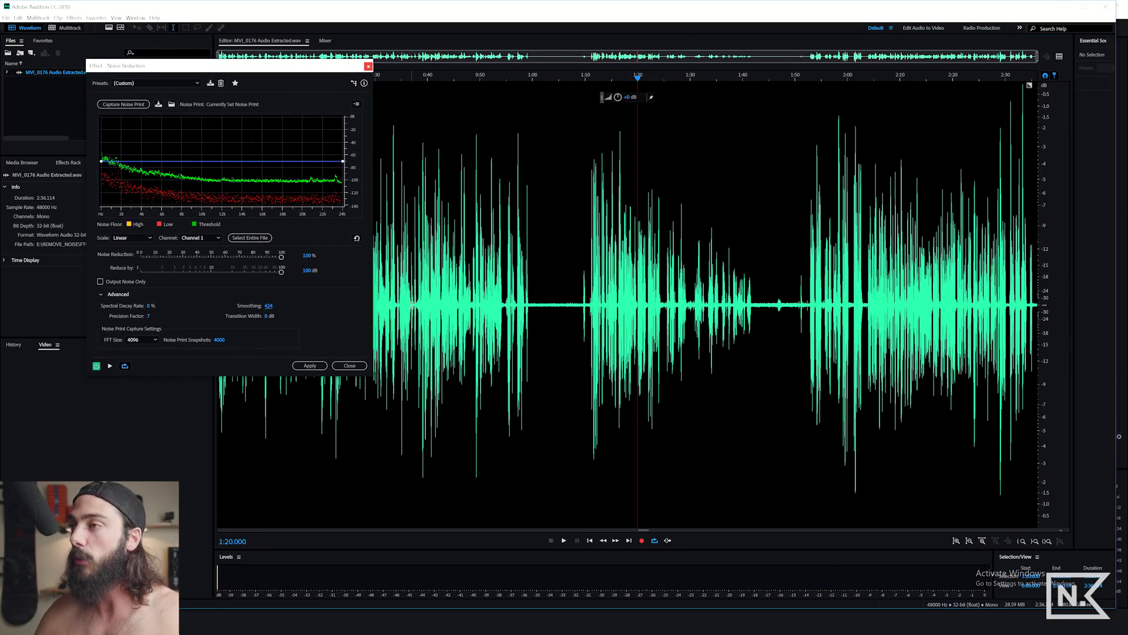
pyautogui.moveTo(412, 305); pyautogui.dragTo(474, 305)
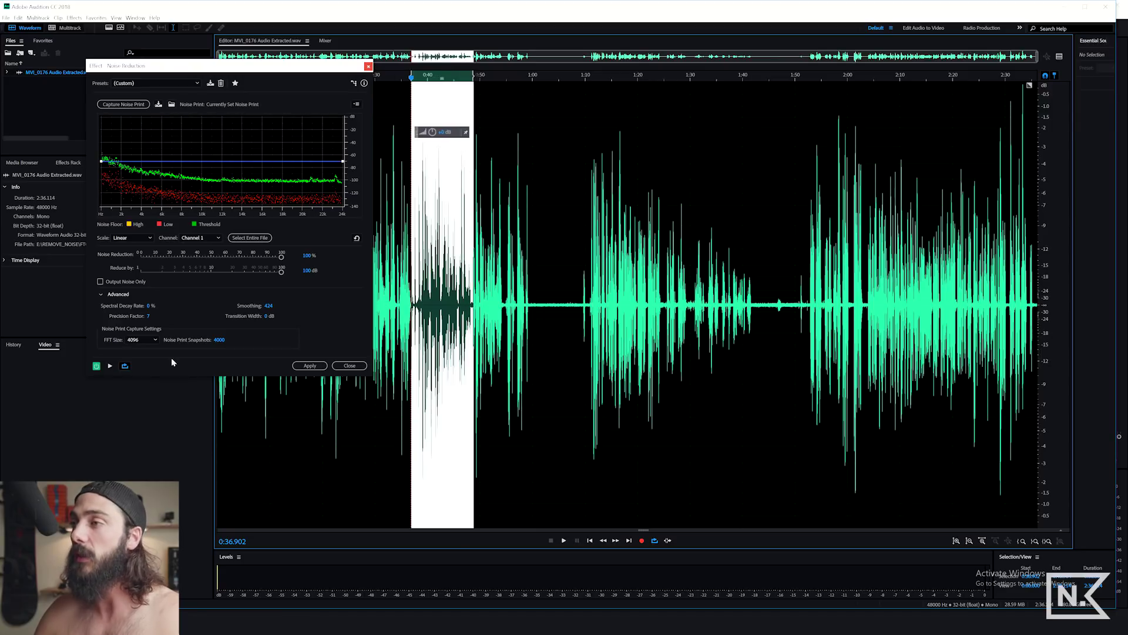
pyautogui.click(110, 365)
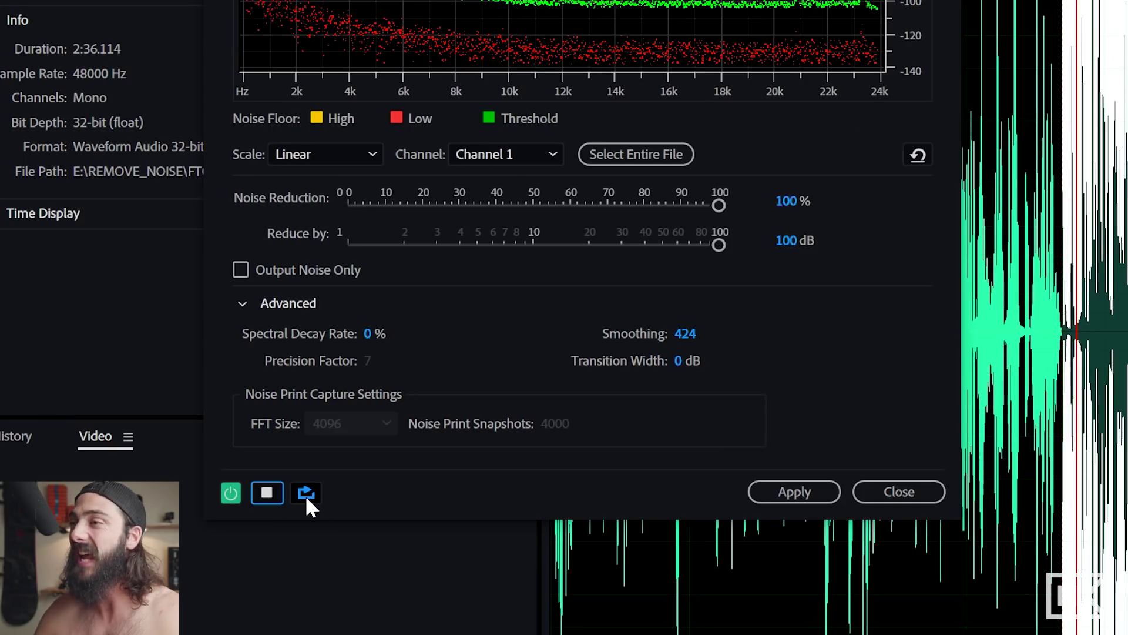
pyautogui.click(259, 494)
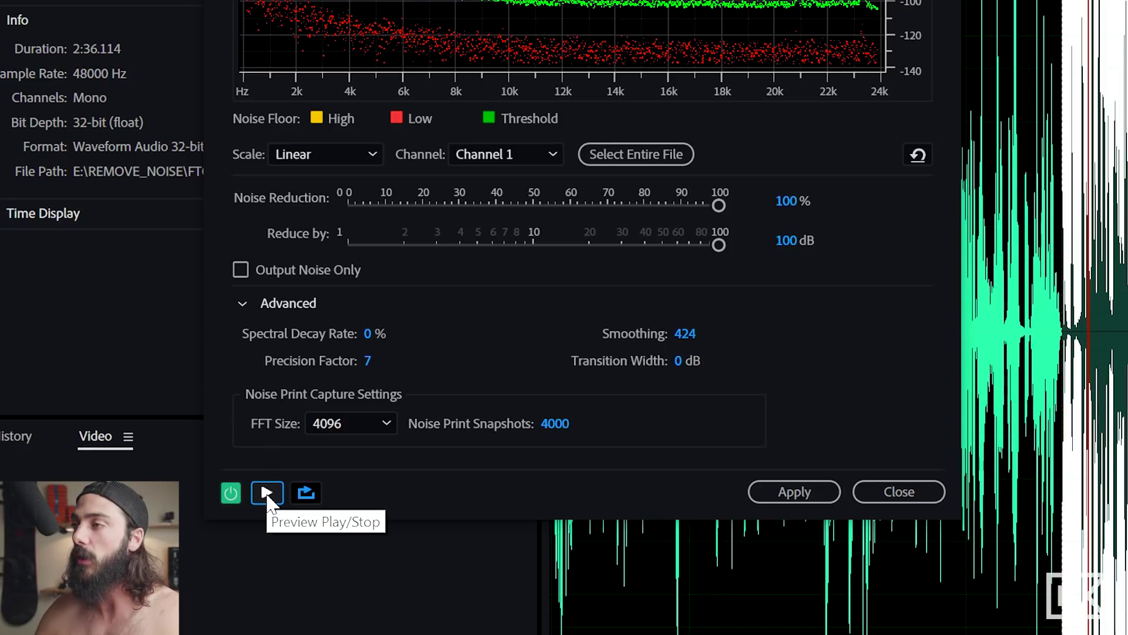
# Step: While previewing, try Spectral Decay Rate values and set Smoothing to 500
pyautogui.click(266, 492)
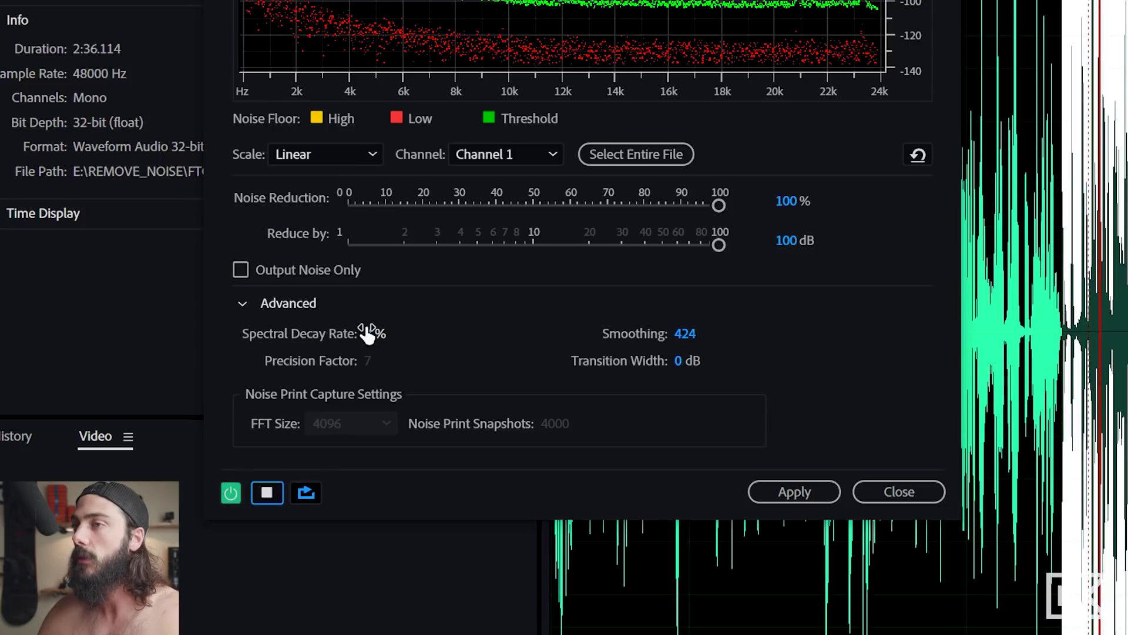
pyautogui.moveTo(368, 333); pyautogui.dragTo(244, 327)
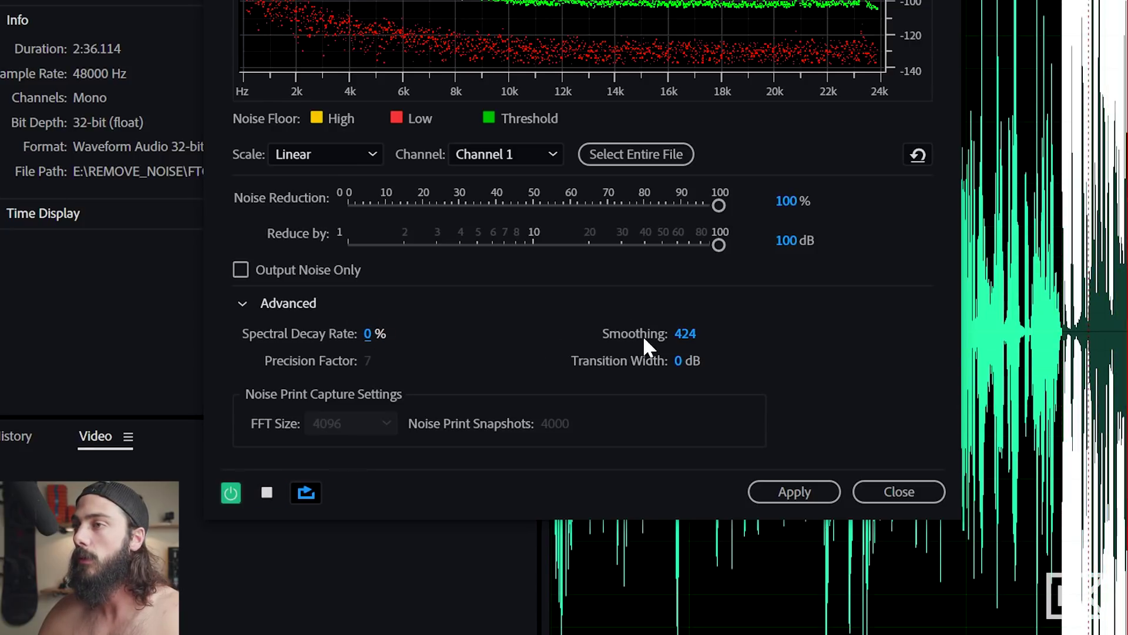
pyautogui.moveTo(687, 337); pyautogui.dragTo(235, 327)
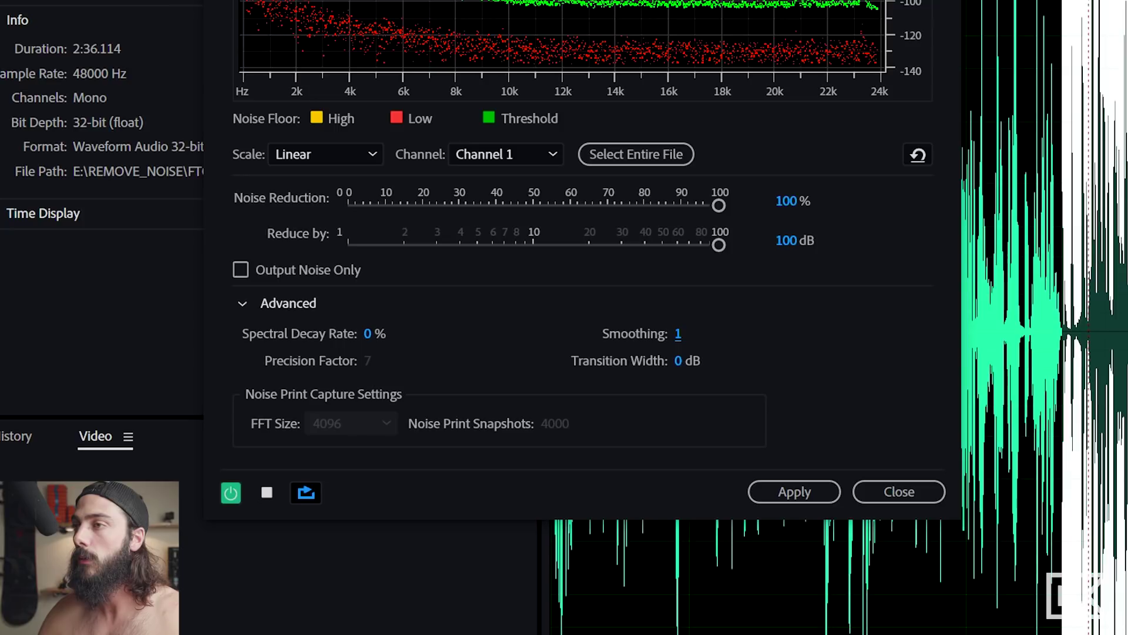
pyautogui.click(680, 334)
pyautogui.write('500')
pyautogui.press('Return')
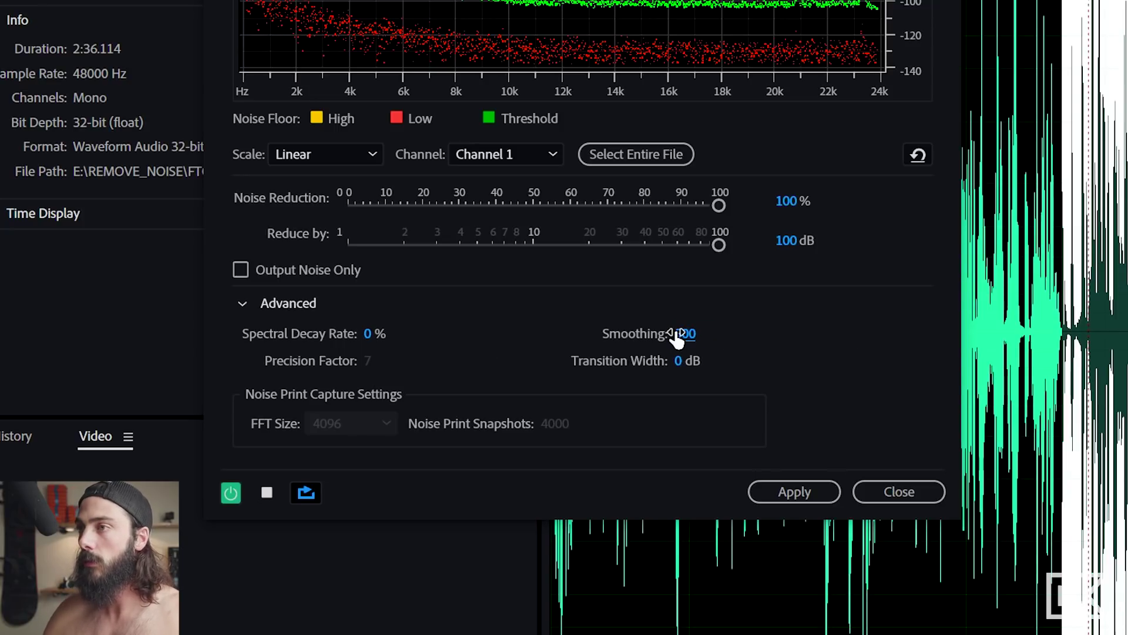
pyautogui.click(259, 492)
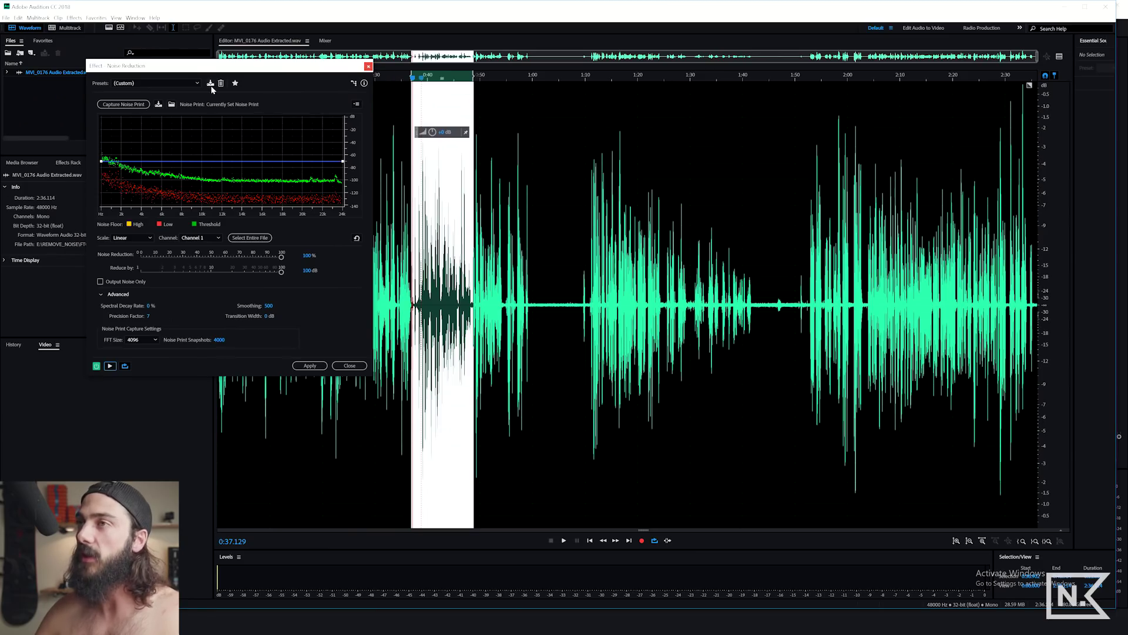
pyautogui.moveTo(211, 66); pyautogui.dragTo(325, 67)
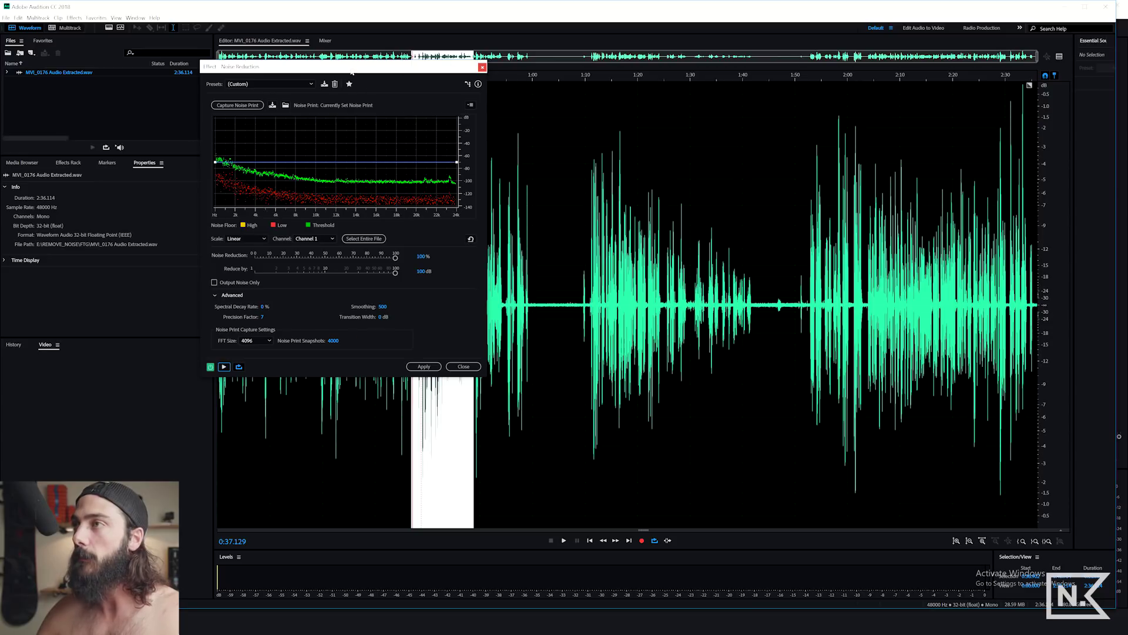
# Step: Select the entire file and apply Noise Reduction to it
pyautogui.moveTo(364, 67); pyautogui.dragTo(746, 80)
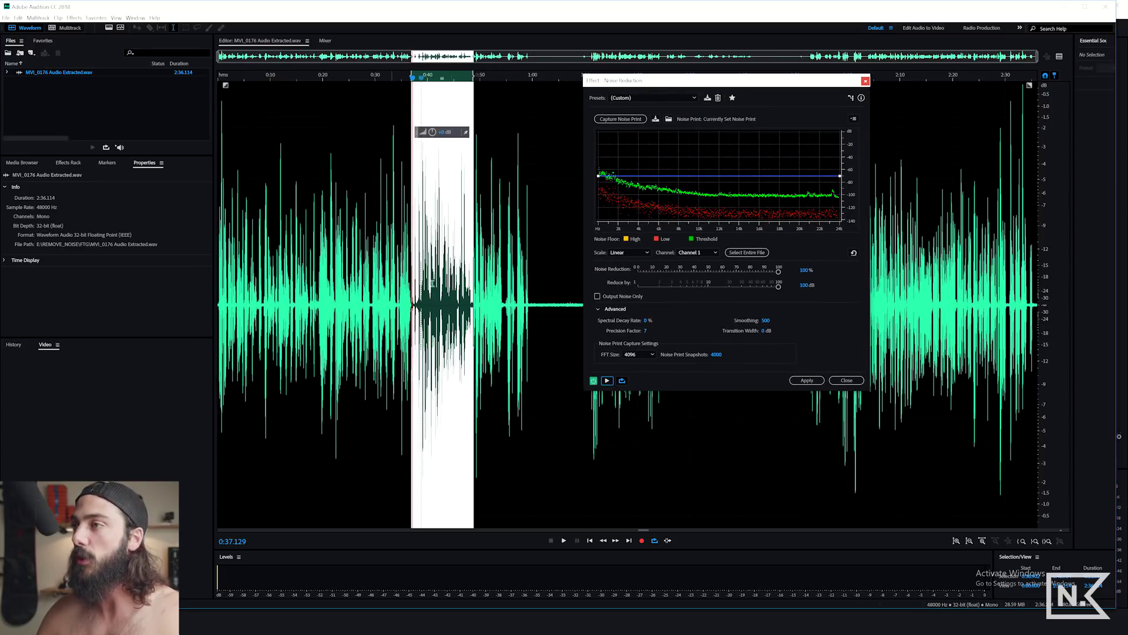
pyautogui.click(368, 282)
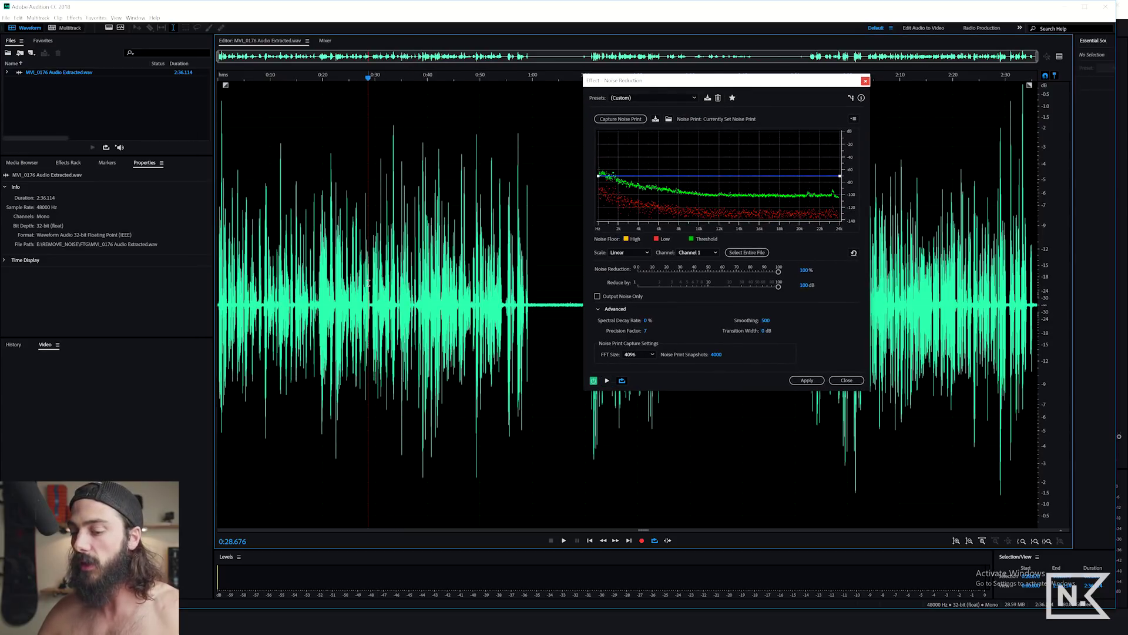
pyautogui.hotkey('ctrl', 'a')
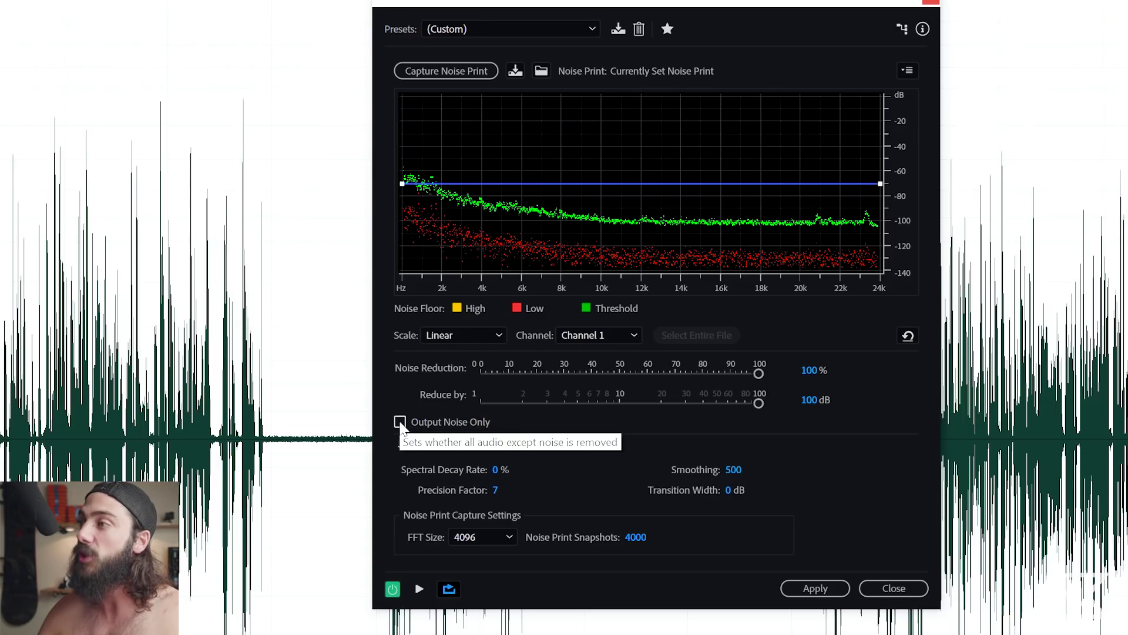
pyautogui.click(400, 422)
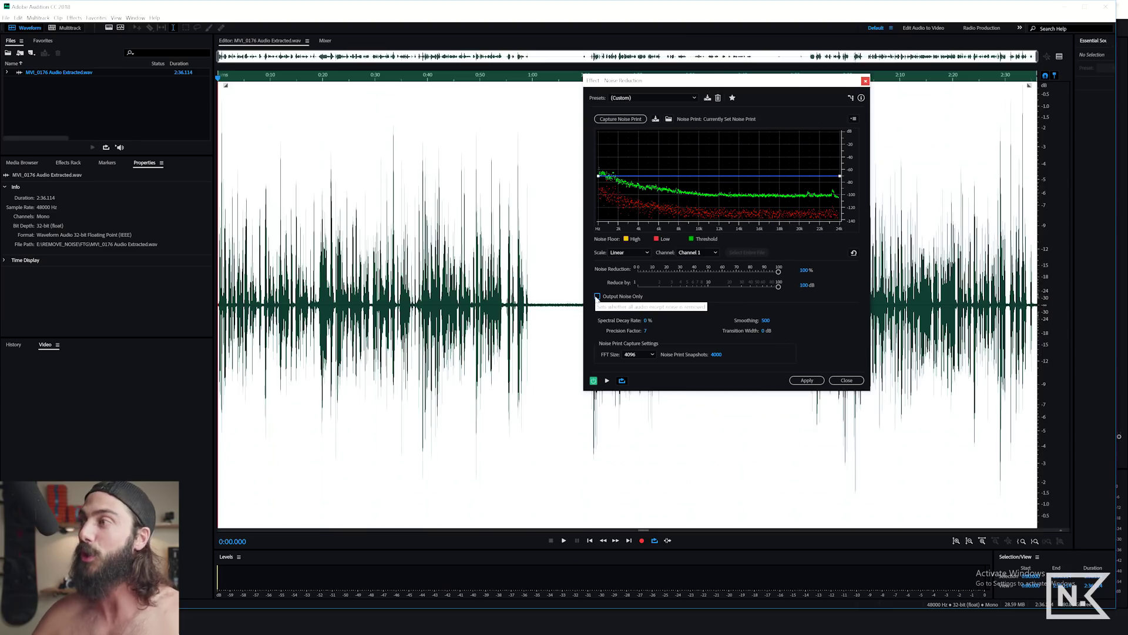
pyautogui.click(807, 381)
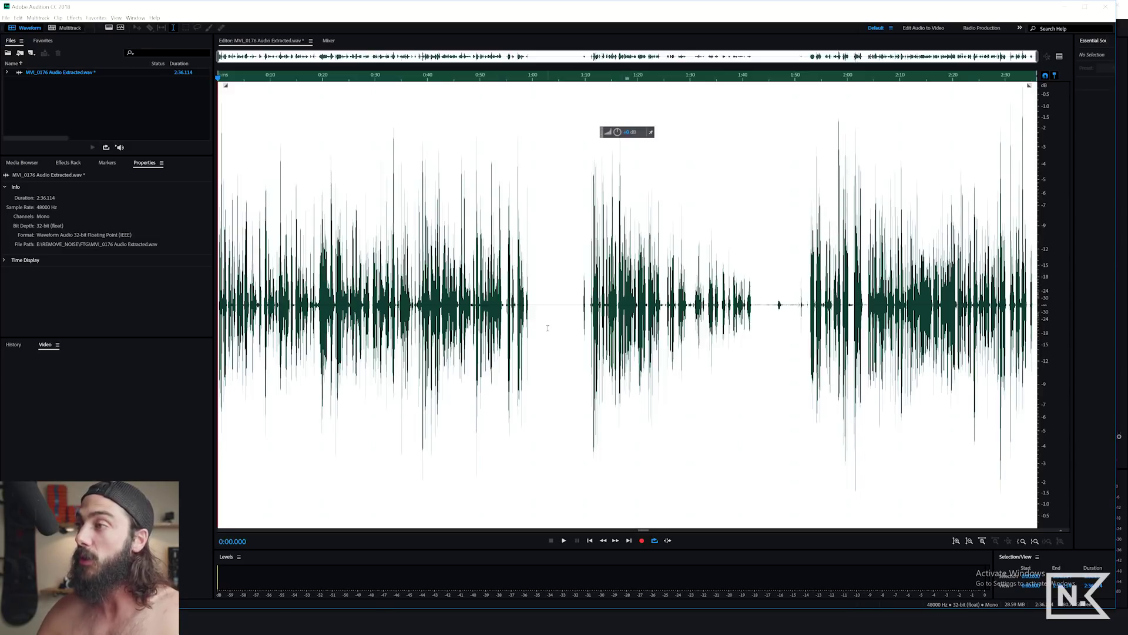
pyautogui.click(547, 328)
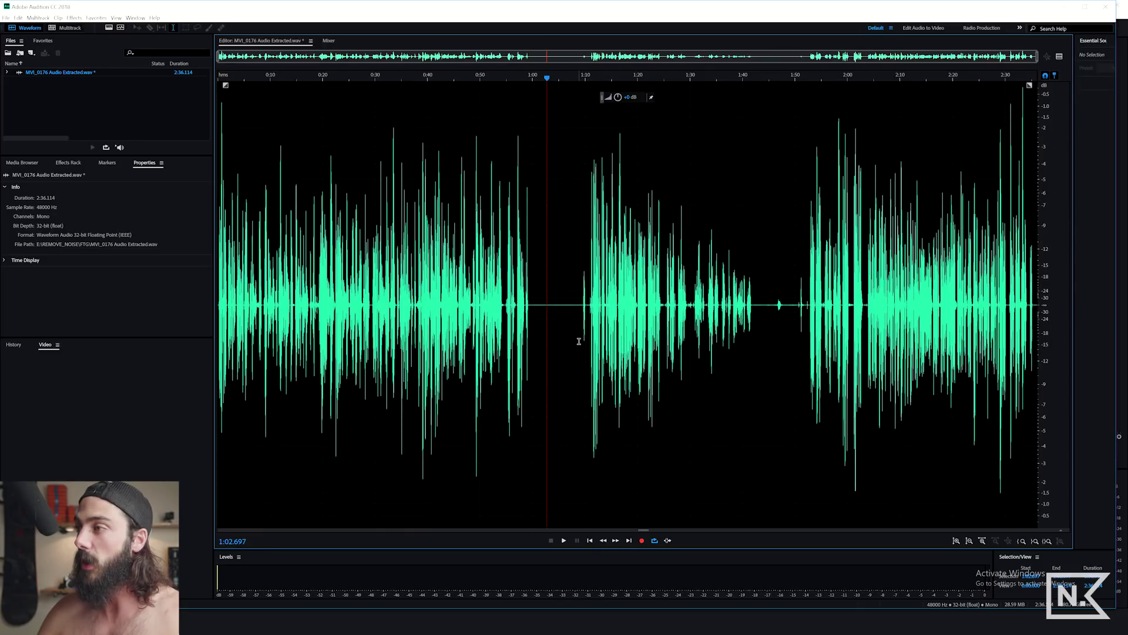
pyautogui.press('=')
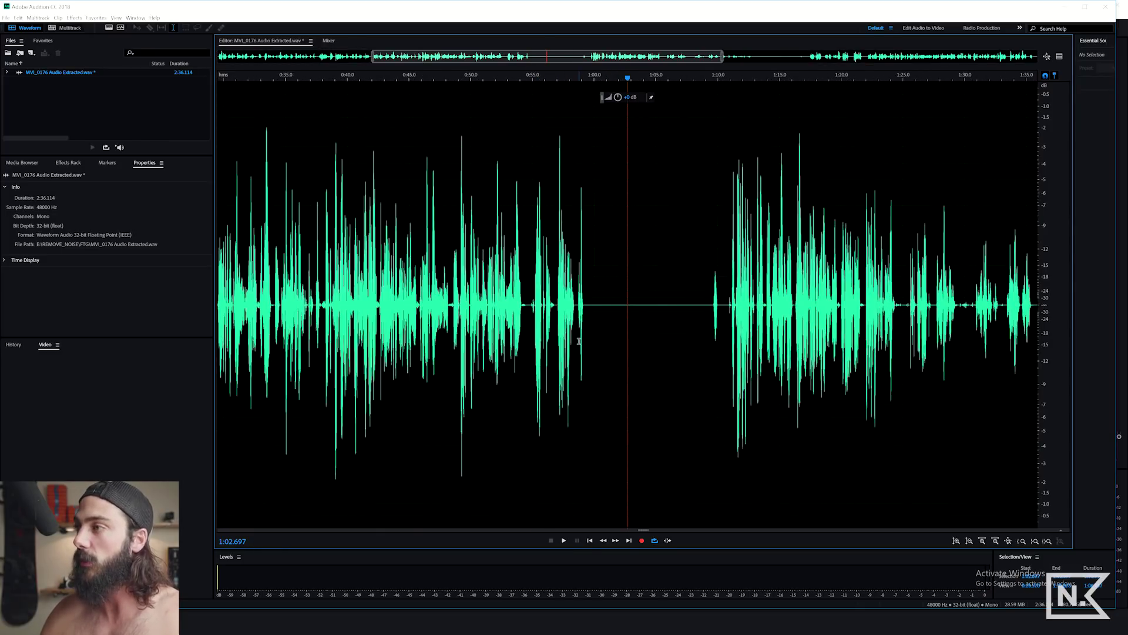
pyautogui.click(602, 305)
pyautogui.press('space')
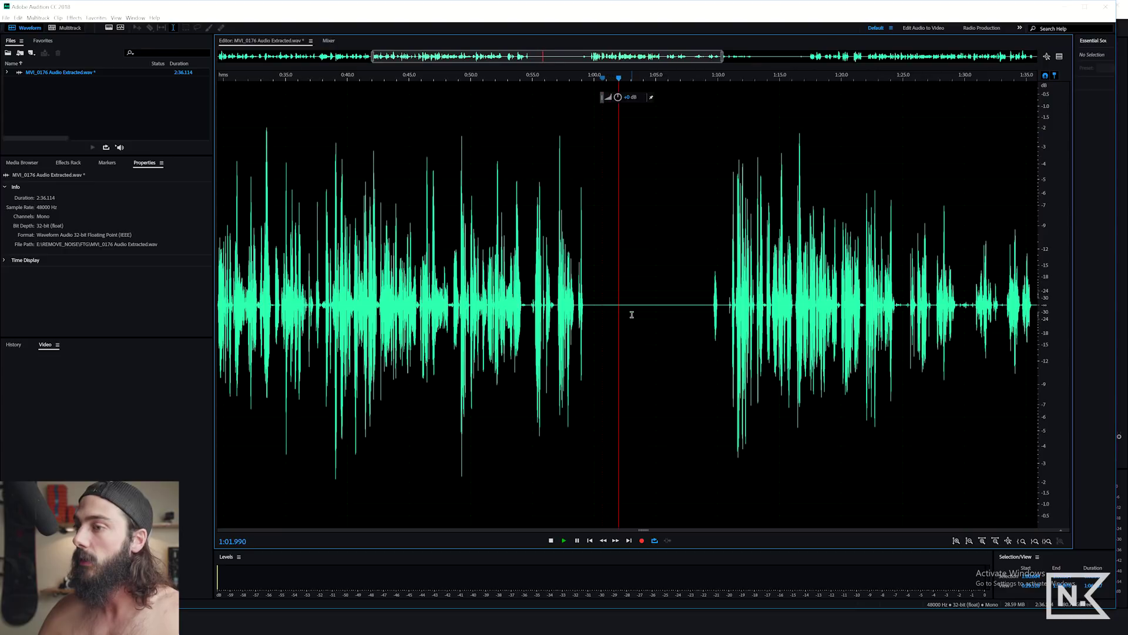
pyautogui.click(476, 306)
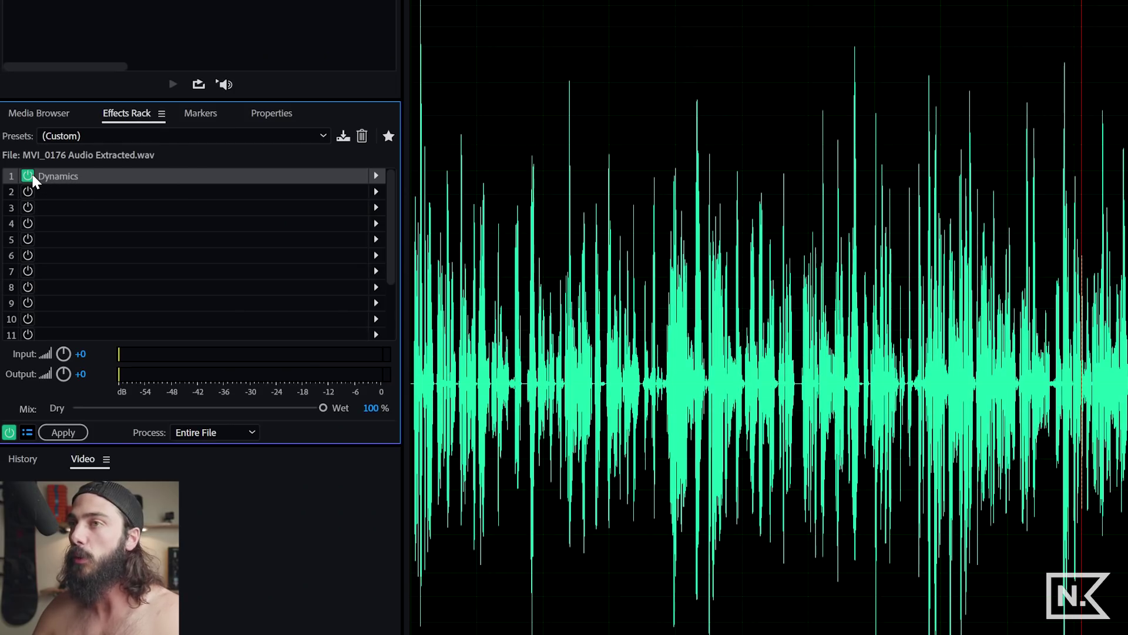
# Step: Load Amplitude and Compression > Dynamics into Effects Rack slot 1
pyautogui.click(376, 176)
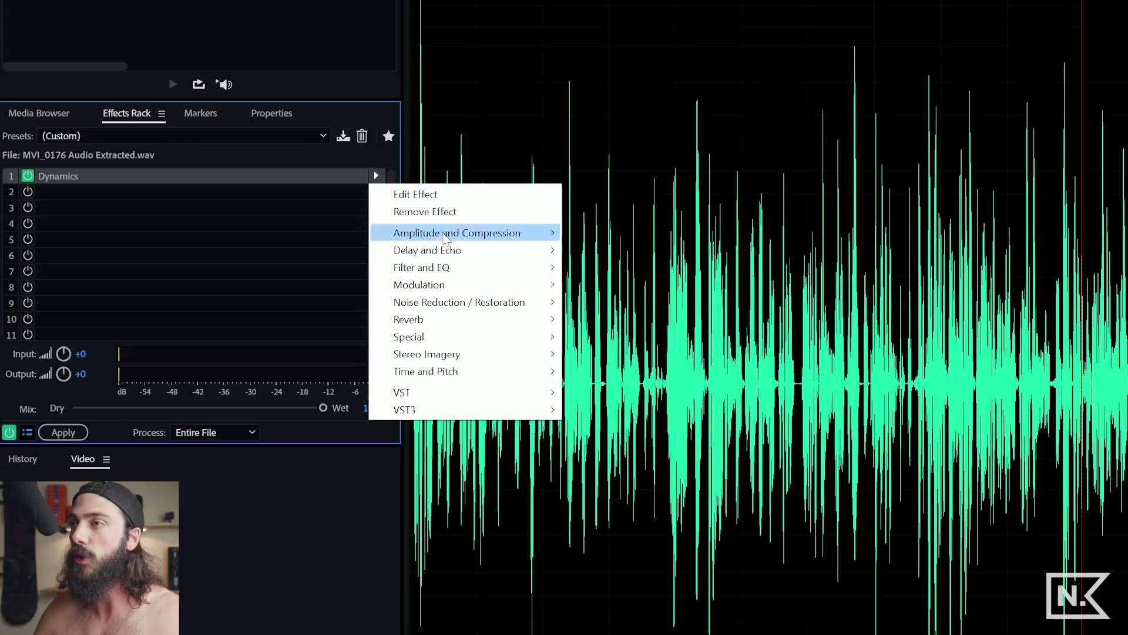
pyautogui.moveTo(458, 235)
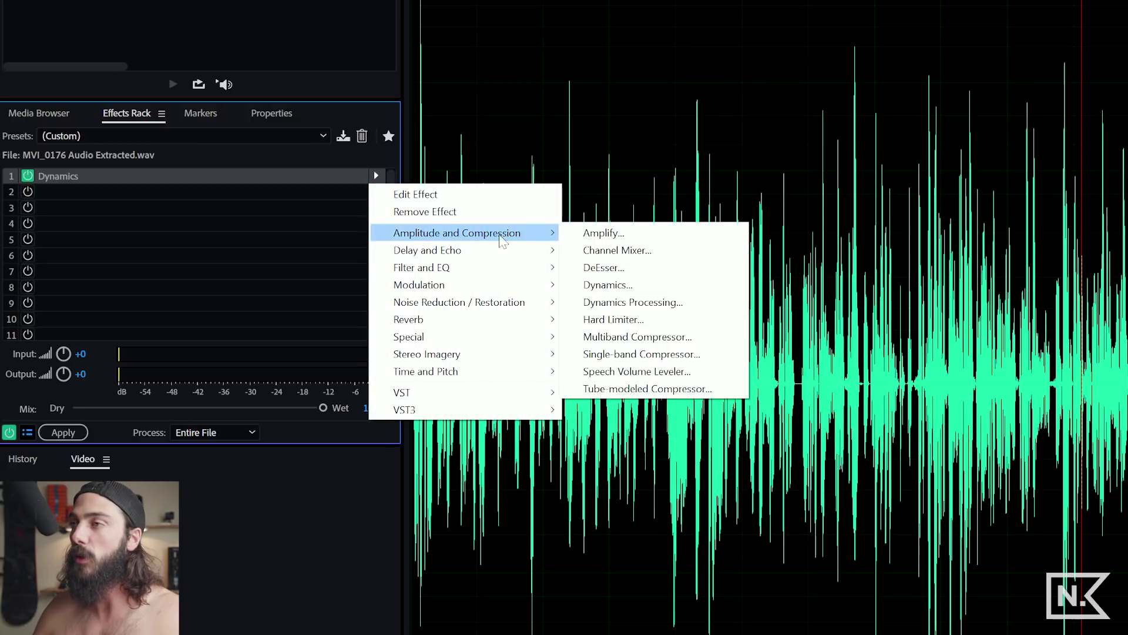
pyautogui.click(661, 287)
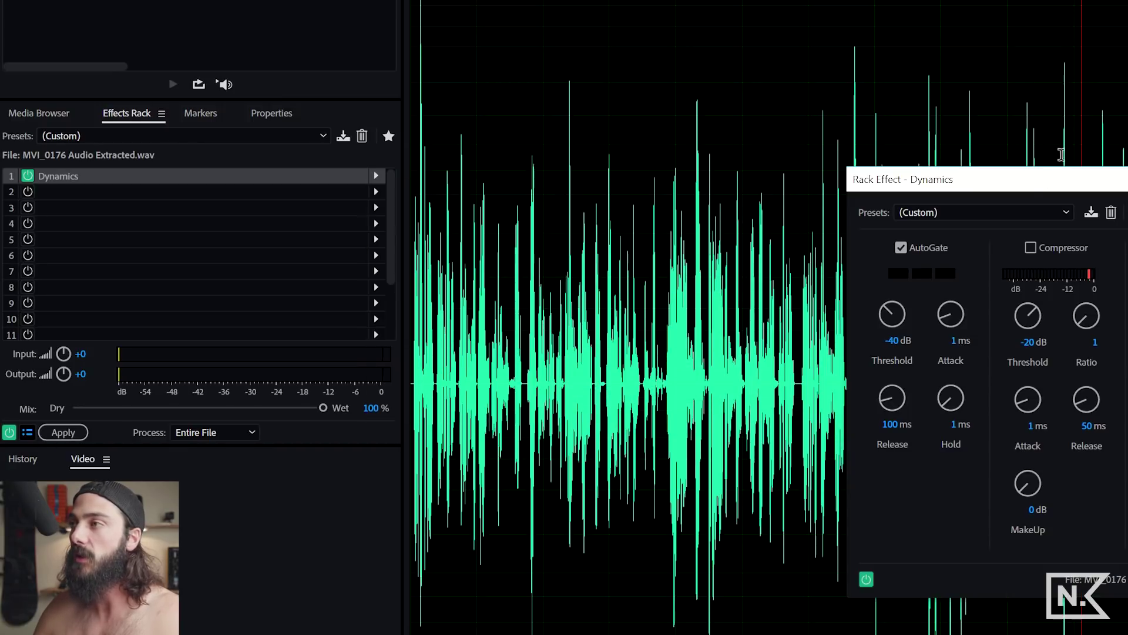
# Step: Set the AutoGate Threshold to -20 dB and play the audio through the gate
pyautogui.moveTo(990, 186); pyautogui.dragTo(262, 78)
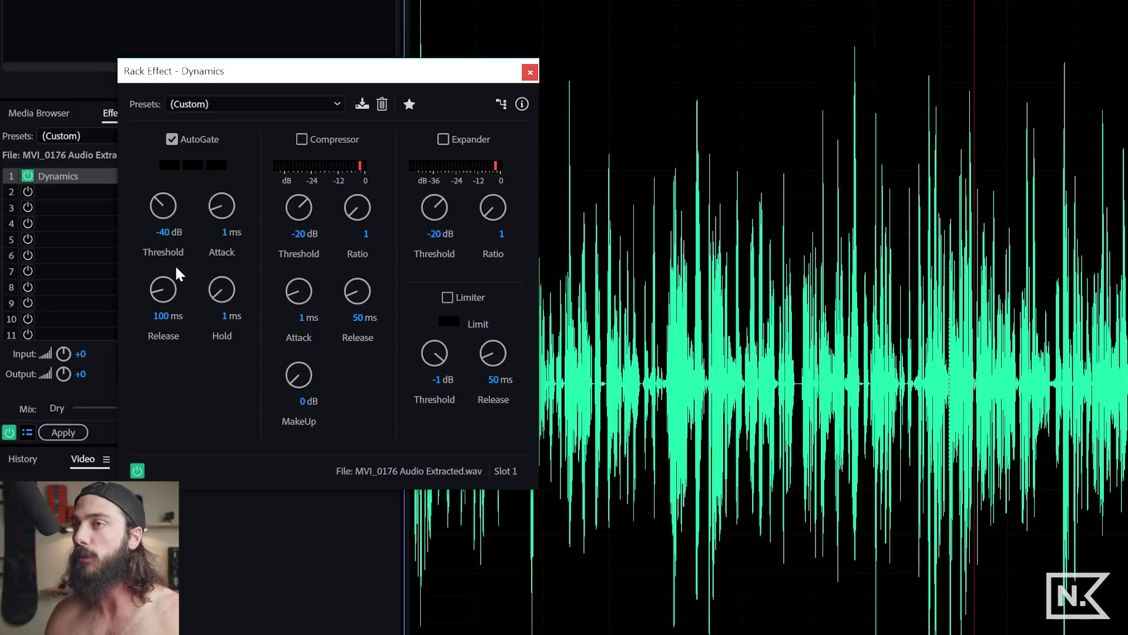
pyautogui.click(163, 233)
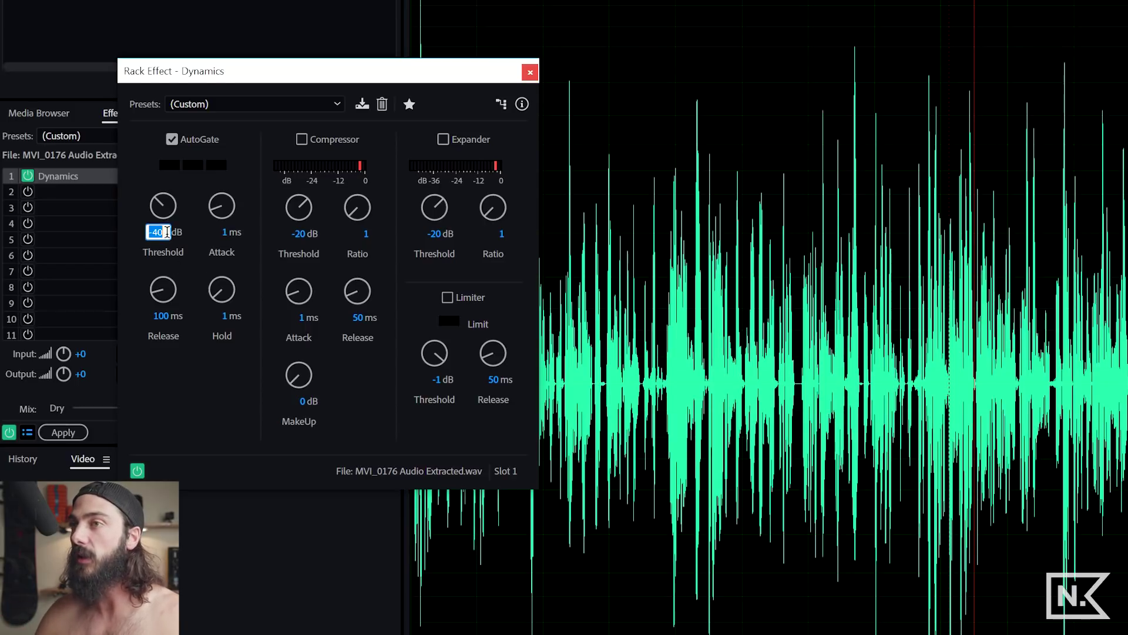
pyautogui.write('-20')
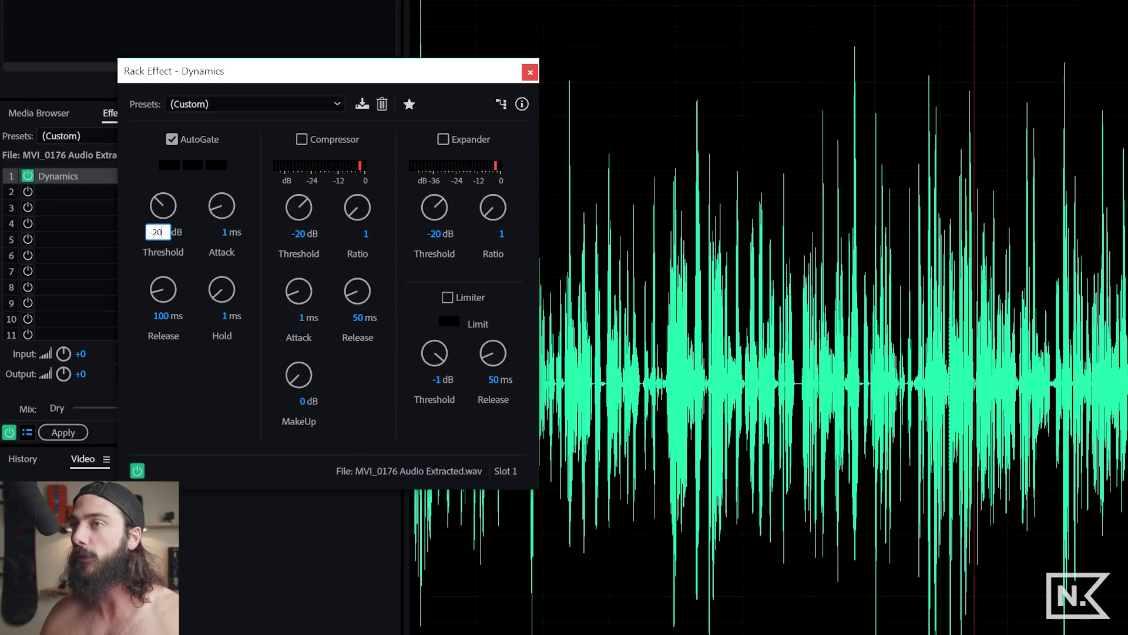
pyautogui.press('Return')
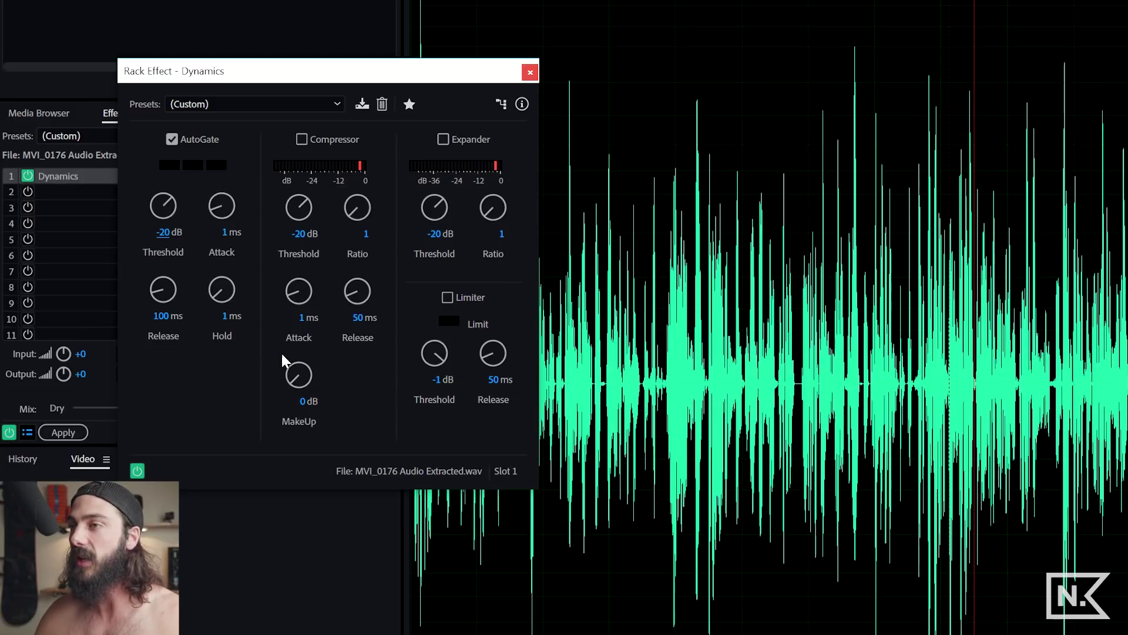
pyautogui.click(986, 343)
pyautogui.press('space')
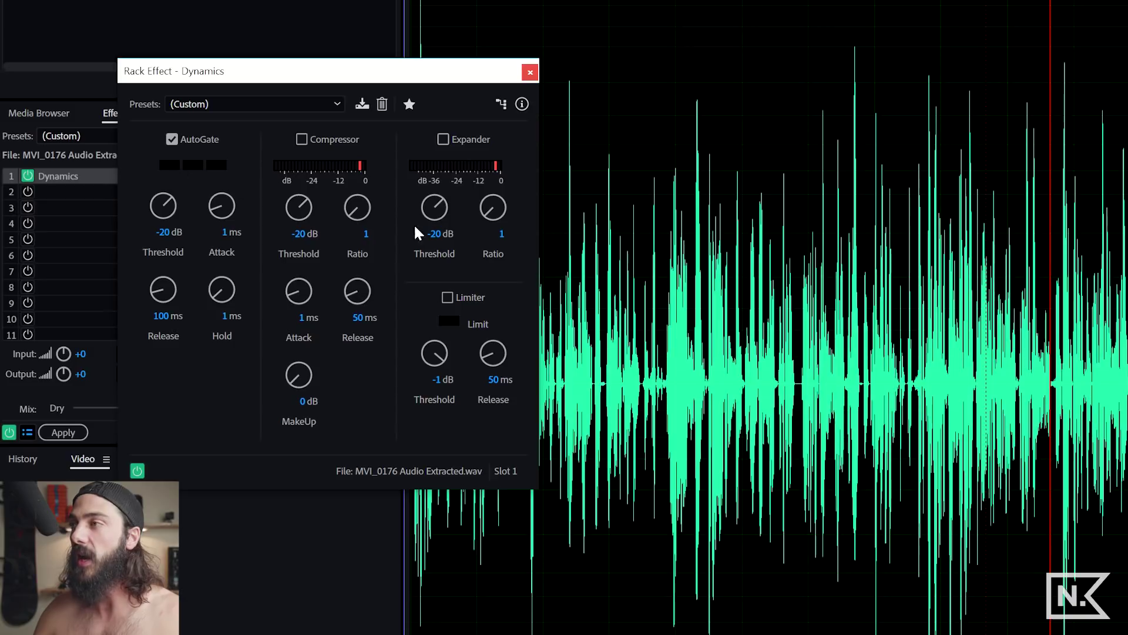
pyautogui.click(161, 232)
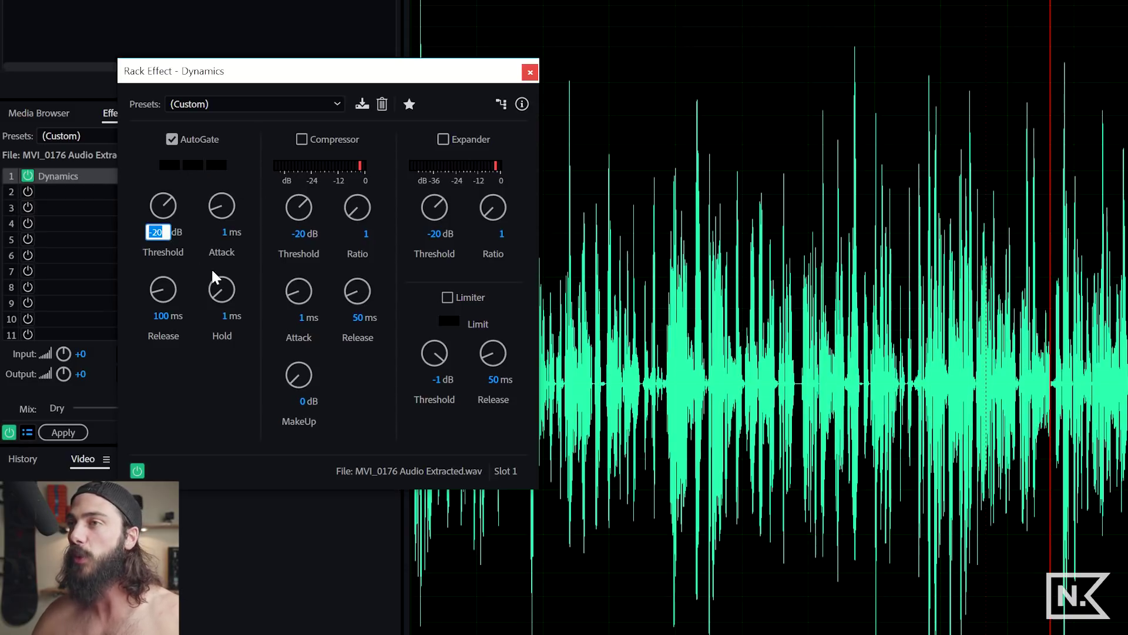
# Step: Play the audio and drag the AutoGate Threshold down to about -40.2 dB
pyautogui.click(932, 319)
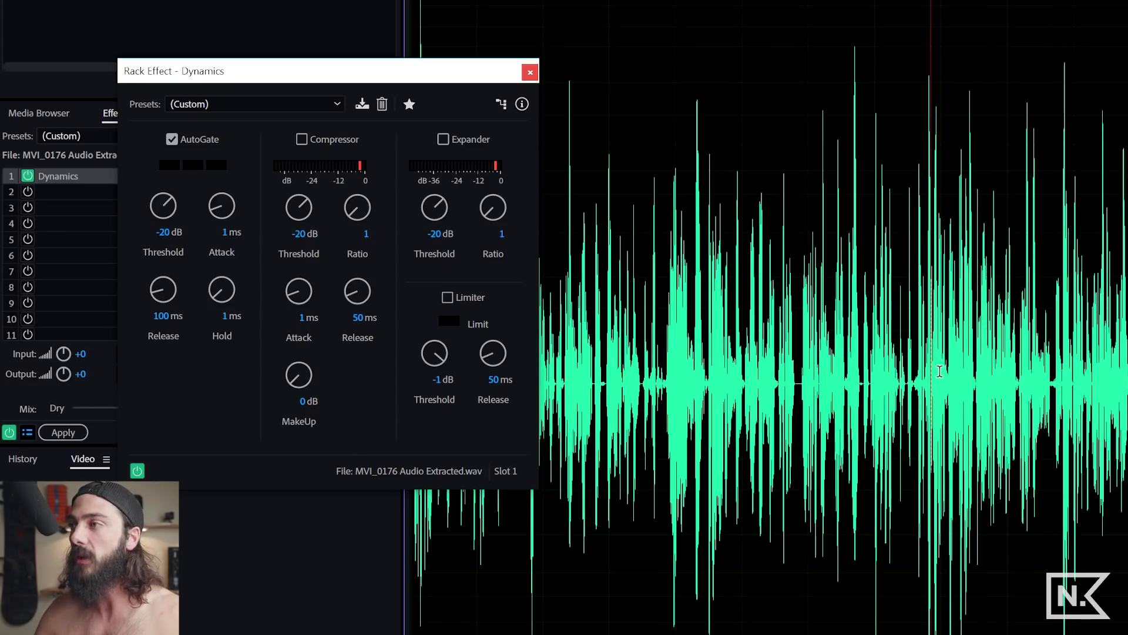
pyautogui.press('space')
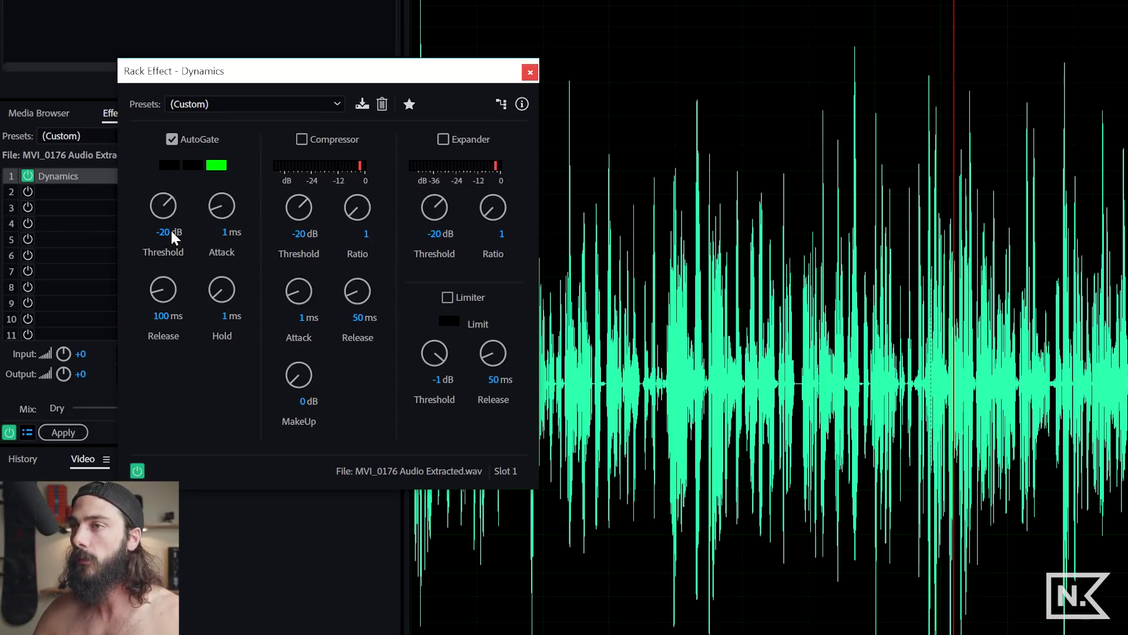
pyautogui.moveTo(170, 234); pyautogui.dragTo(5, 238)
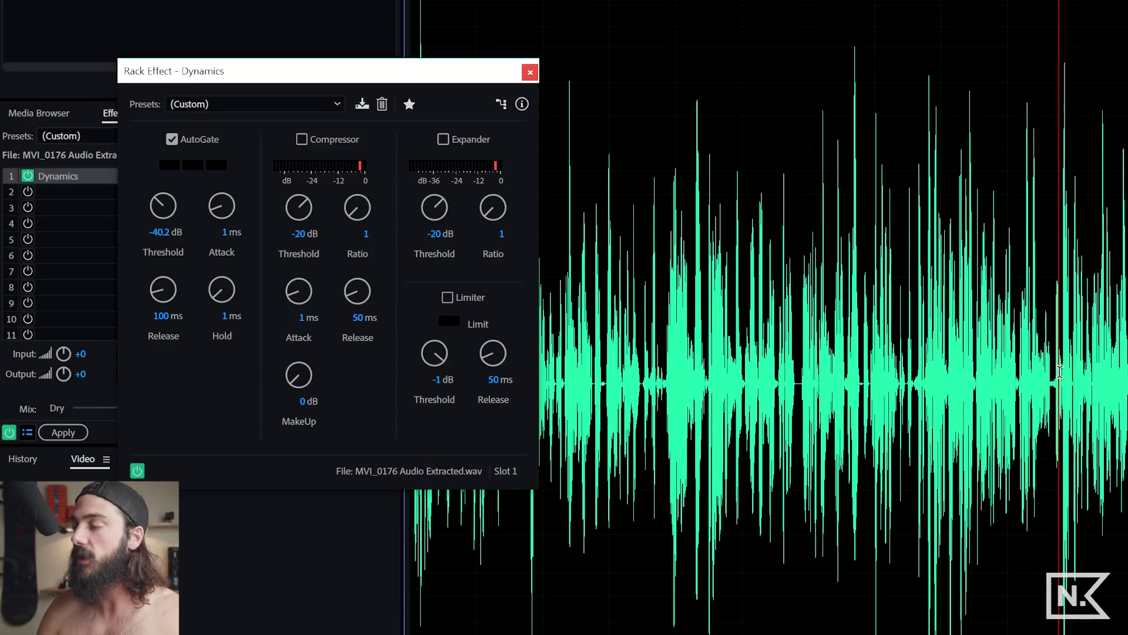
pyautogui.scroll(3, 1060, 371)
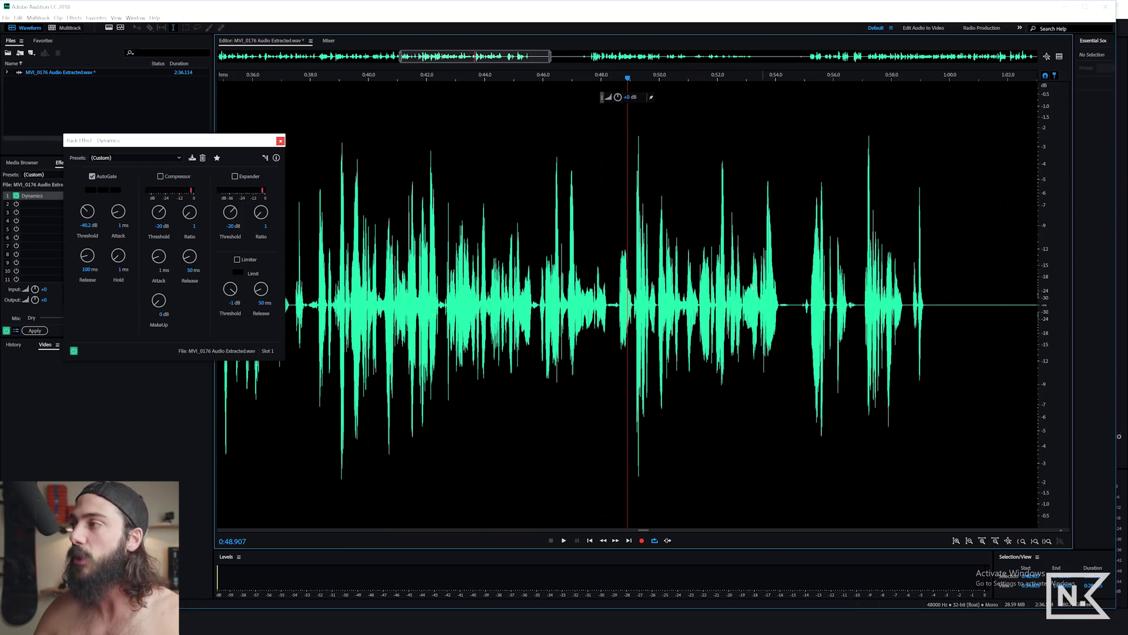
# Step: Move to a quiet gap near 0:53 and play it to check the gating
pyautogui.click(745, 291)
pyautogui.scroll(2, 745, 291)
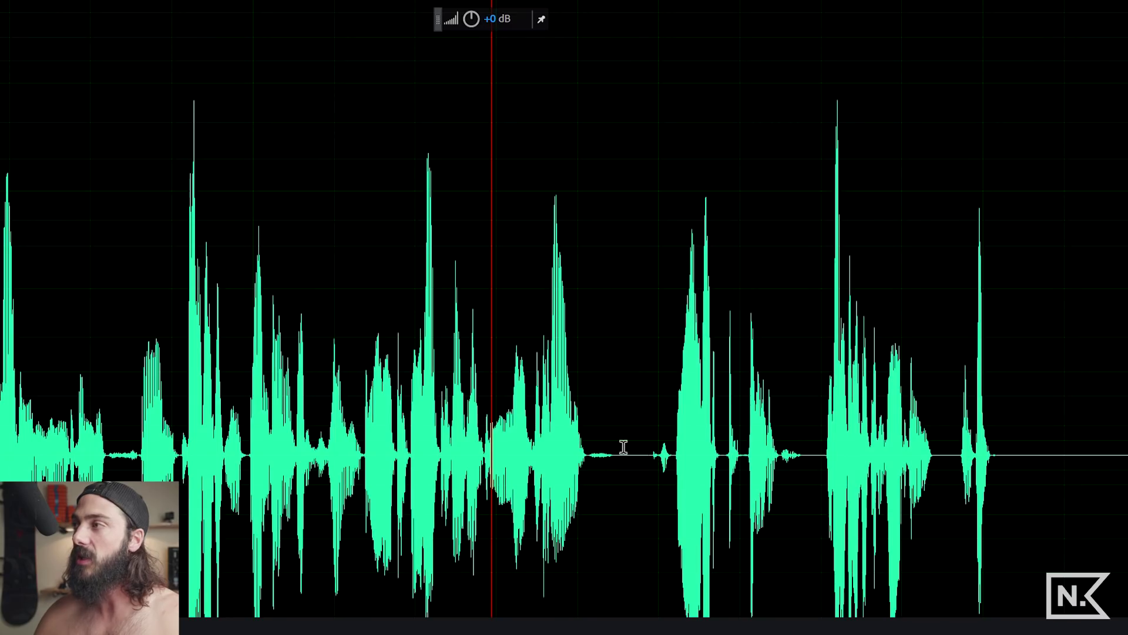
pyautogui.moveTo(492, 6); pyautogui.dragTo(519, 15)
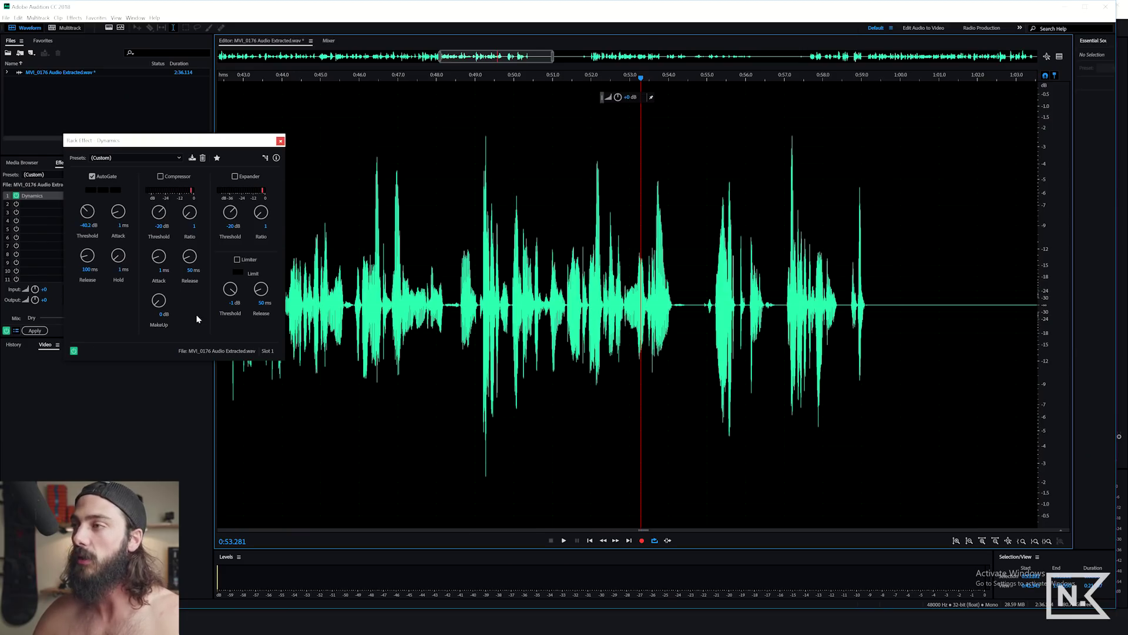
pyautogui.click(599, 77)
pyautogui.click(94, 227)
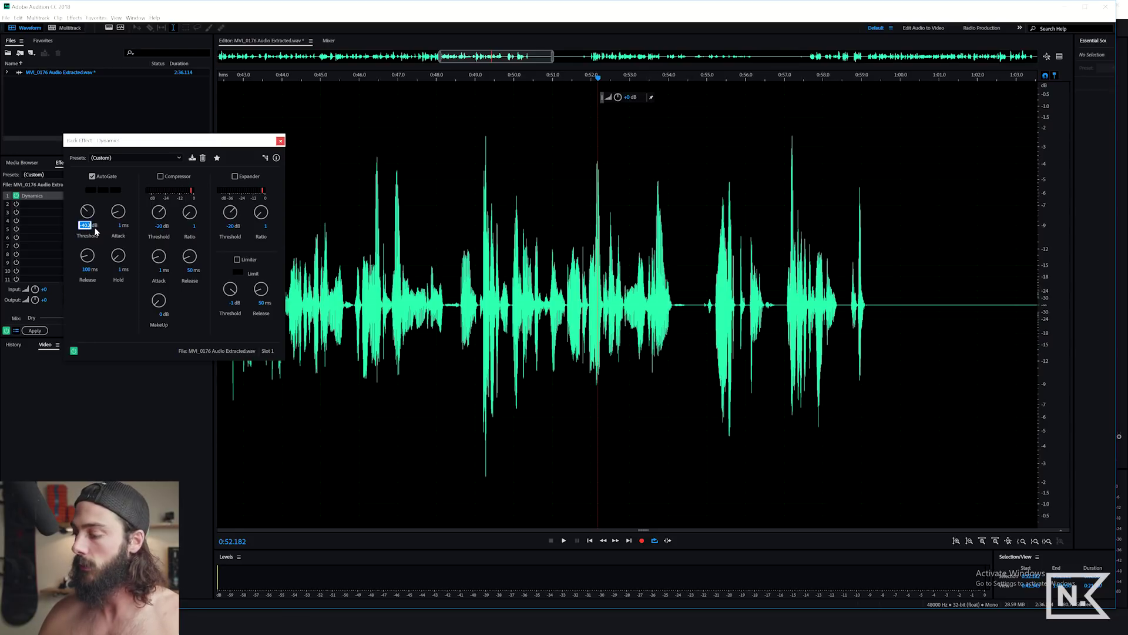
pyautogui.press('space')
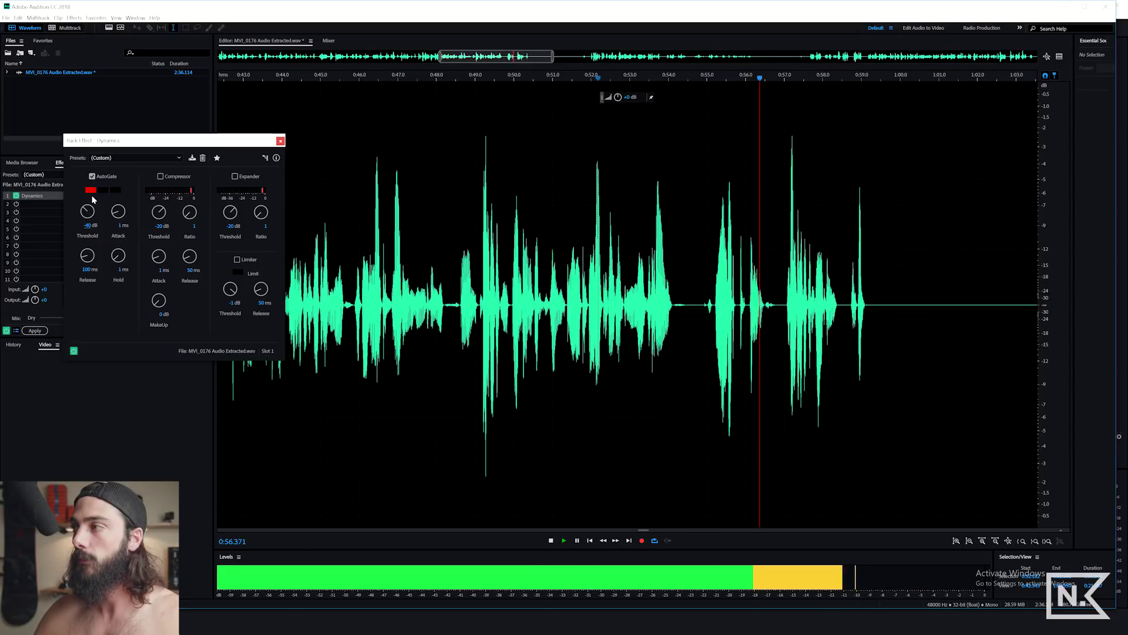
pyautogui.press('space')
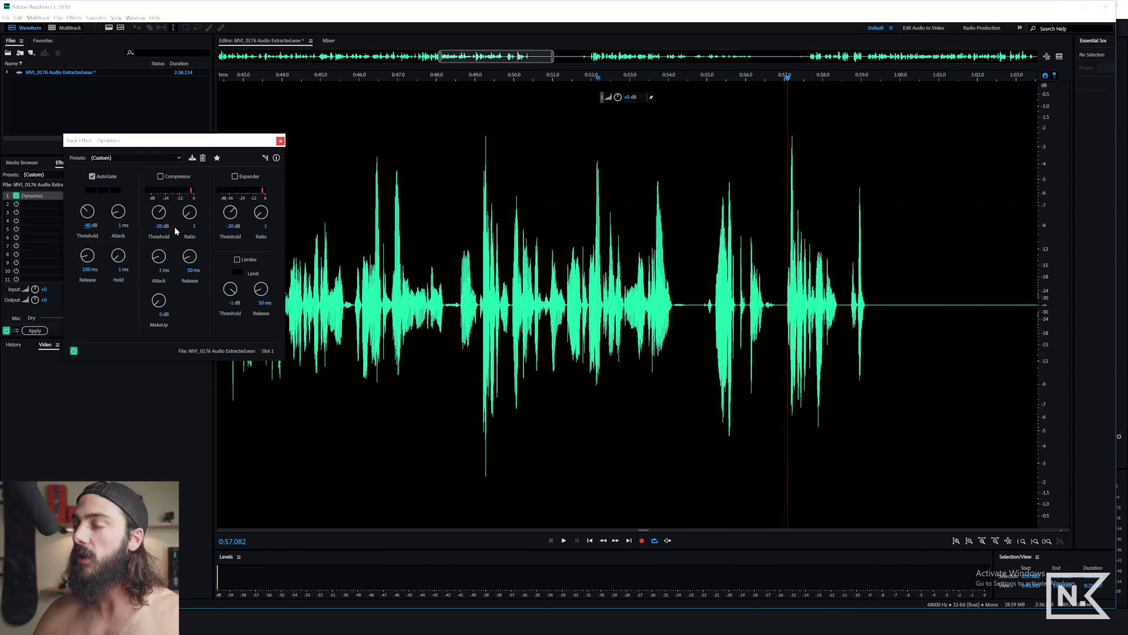
# Step: Set the AutoGate threshold to -40 dB and replay from 0:50.5 and 0:54.402
pyautogui.click(87, 226)
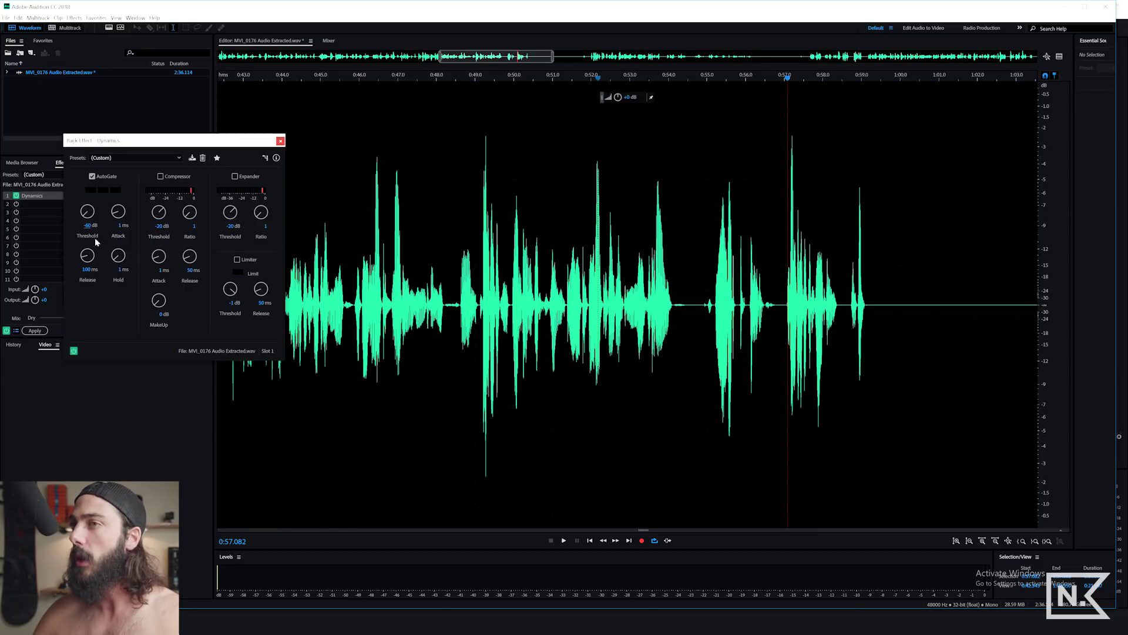
pyautogui.click(534, 81)
pyautogui.press('space')
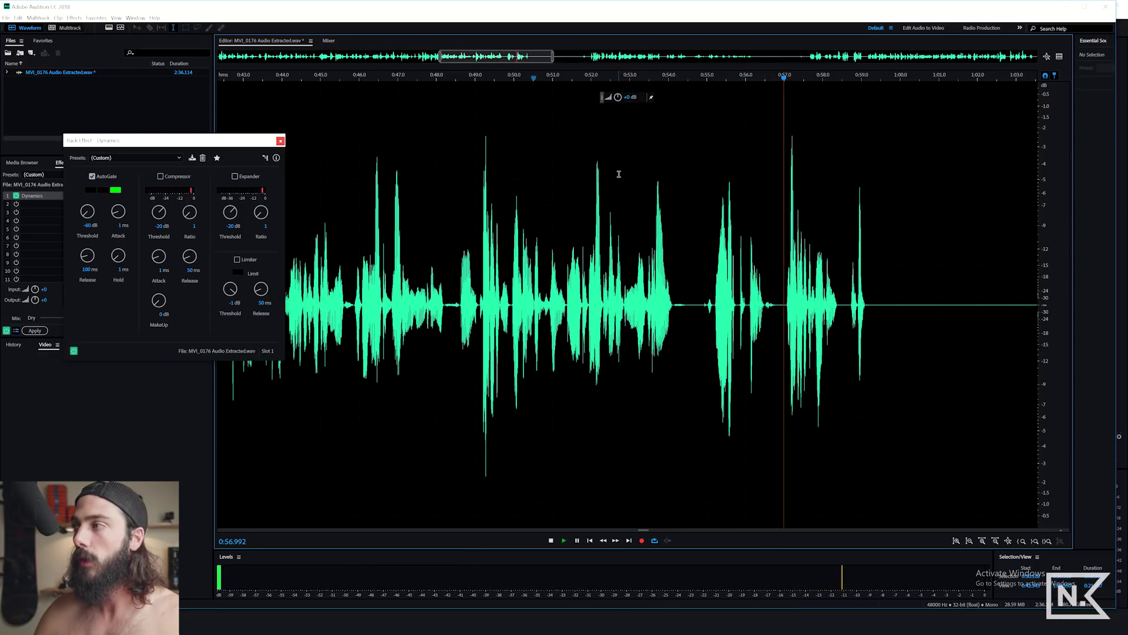
pyautogui.press('space')
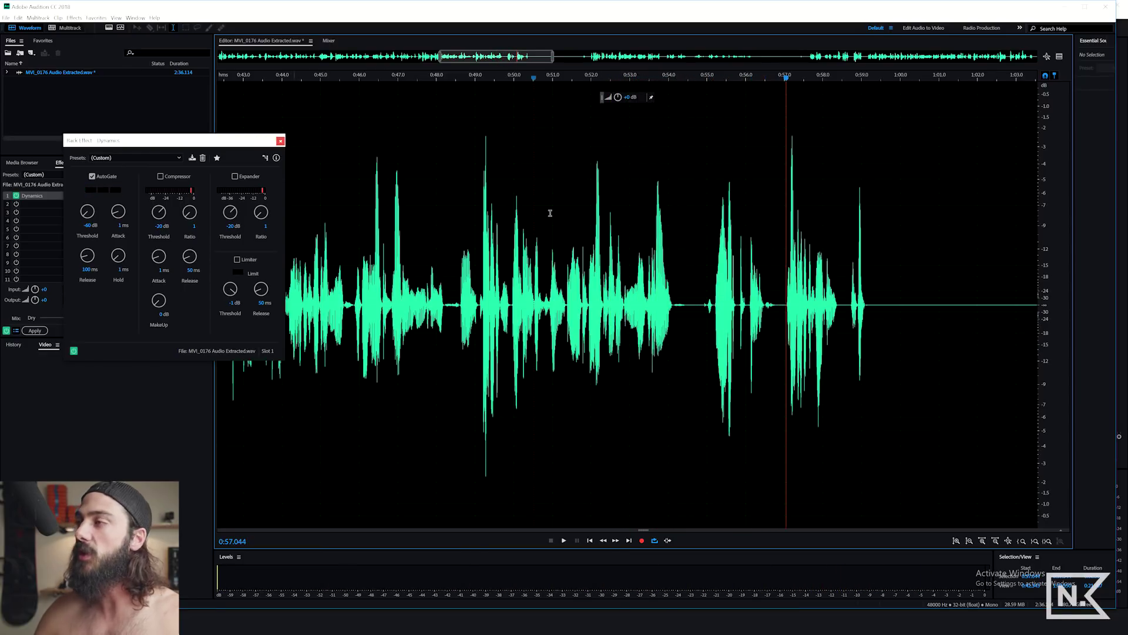
pyautogui.click(684, 80)
pyautogui.press('space')
pyautogui.press('space')
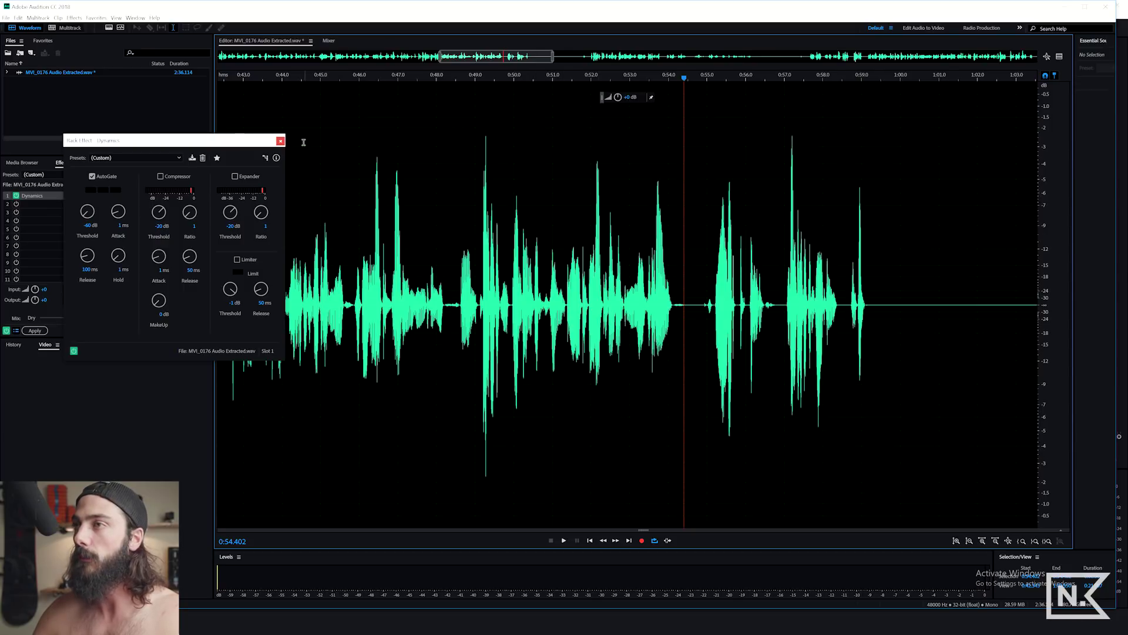
# Step: Close the Dynamics window and try File > Save, dismissing the rack-effects warning
pyautogui.click(280, 141)
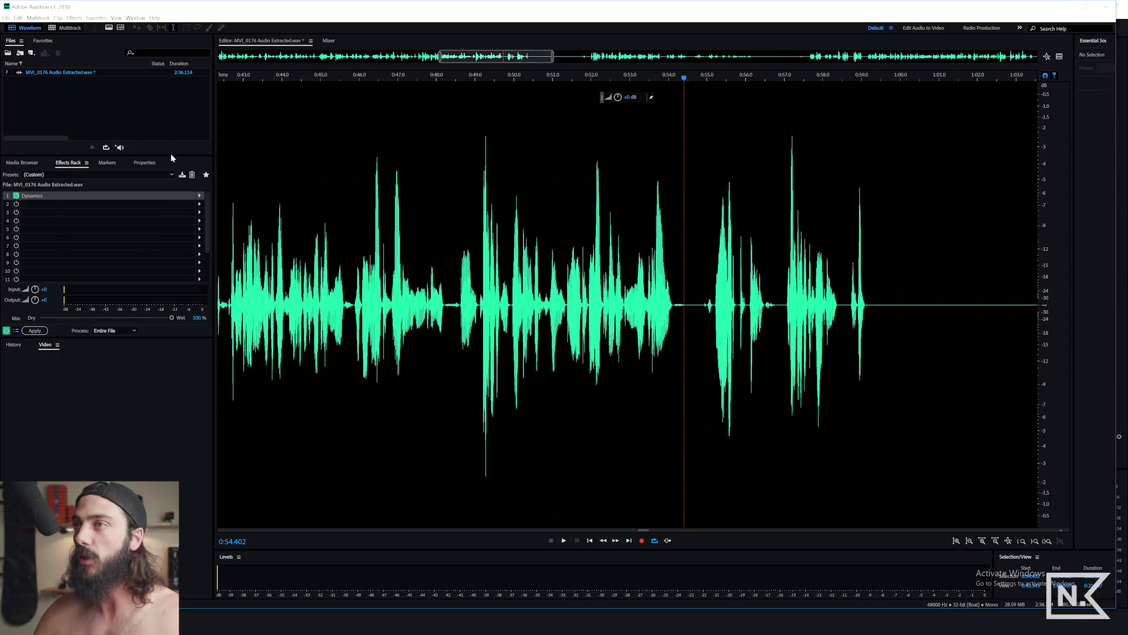
pyautogui.click(6, 18)
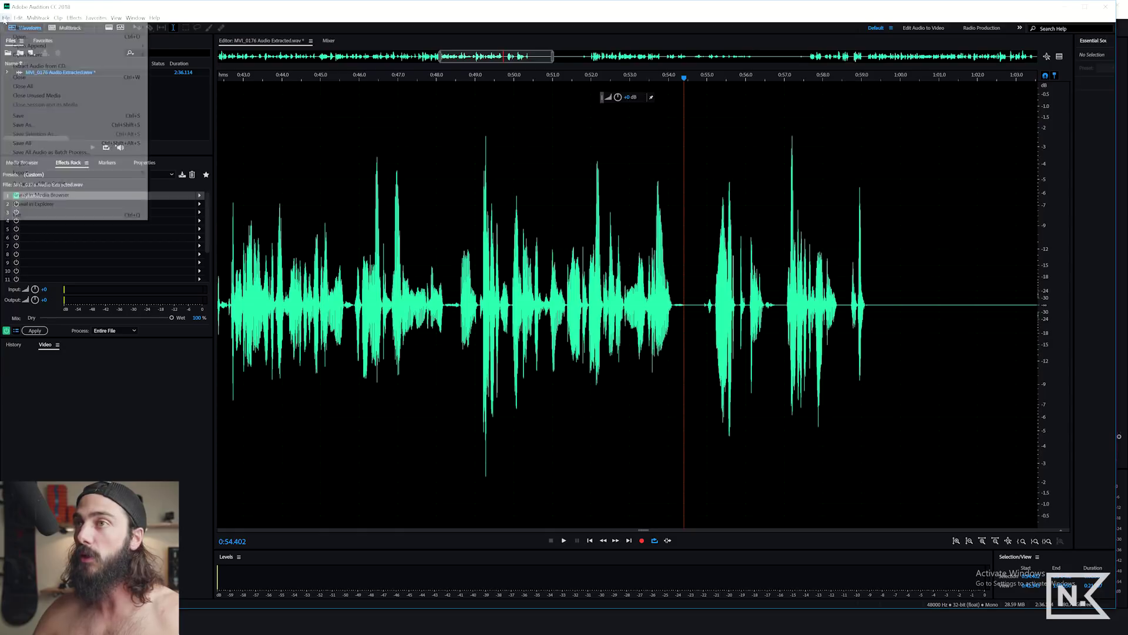
pyautogui.click(36, 117)
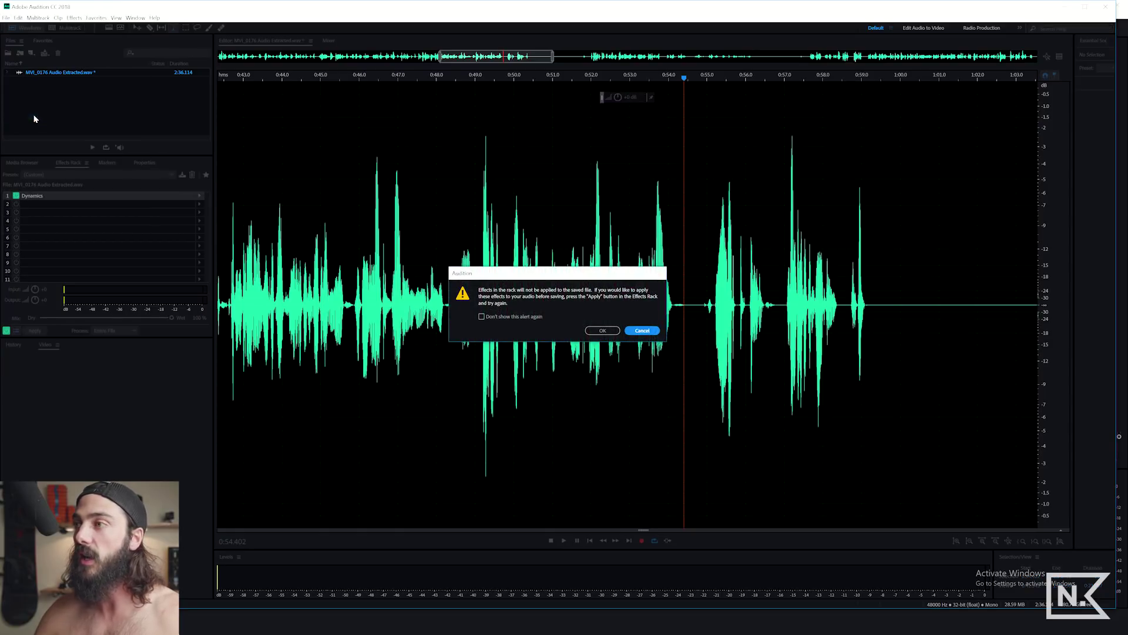
pyautogui.click(642, 331)
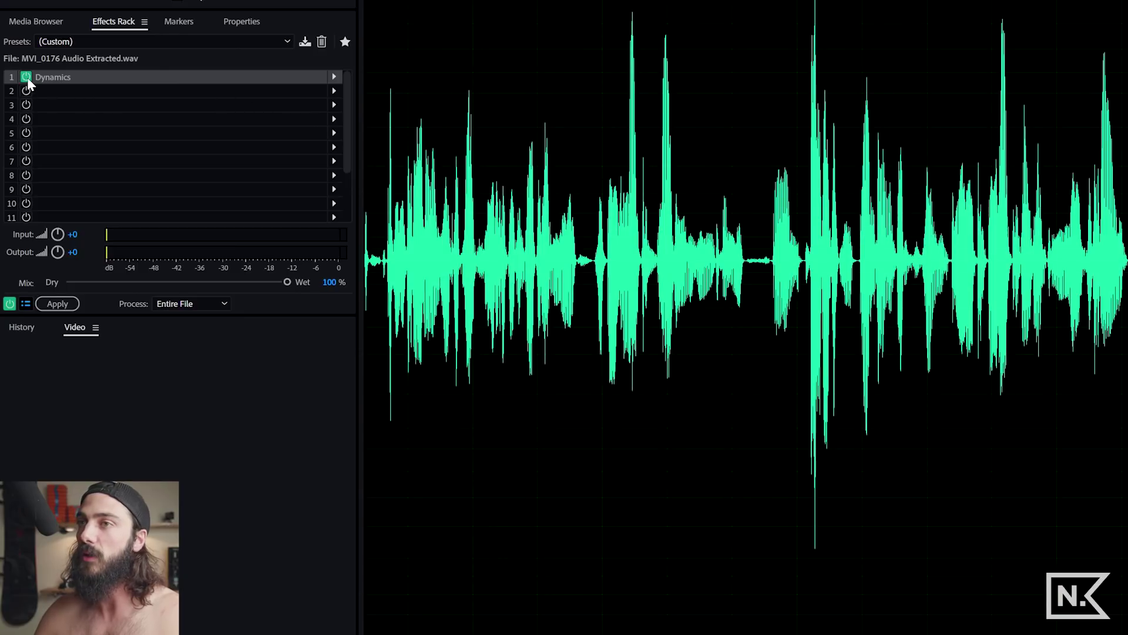
# Step: Apply the Dynamics gate to the audio, save with Ctrl+S, and return to Premiere Pro
pyautogui.click(63, 305)
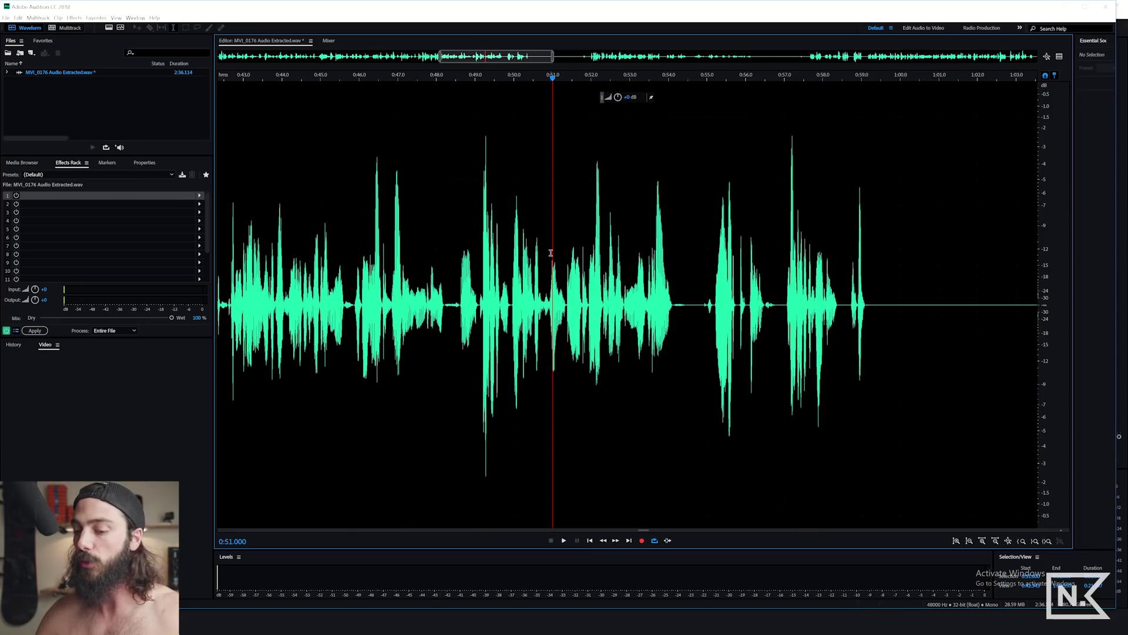
pyautogui.hotkey('ctrl', 's')
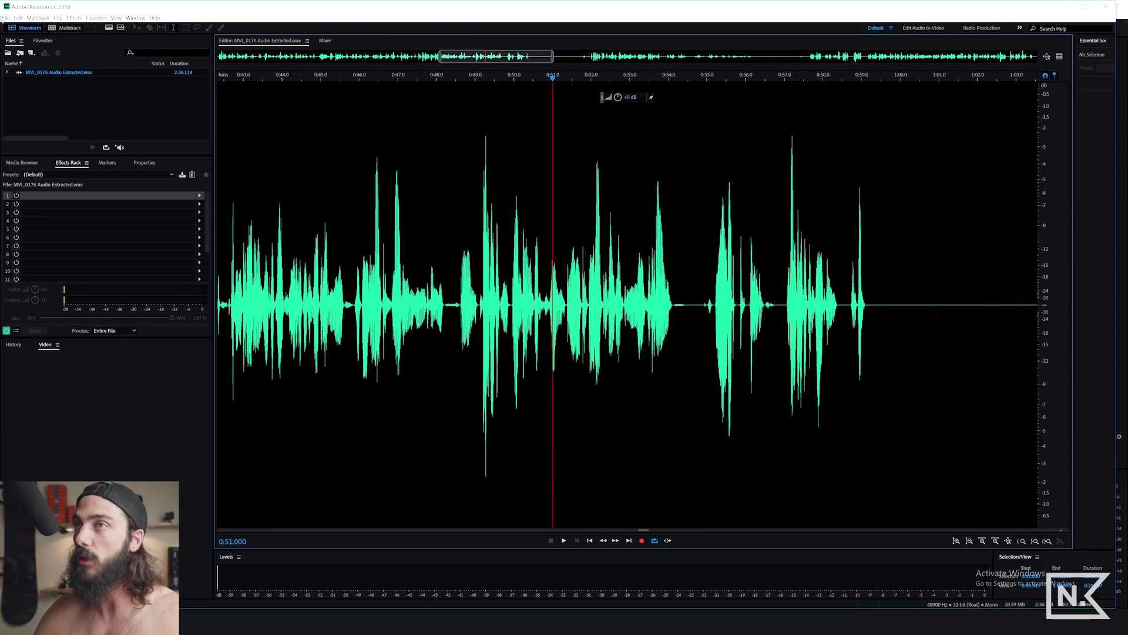
pyautogui.hotkey('alt', 'Tab')
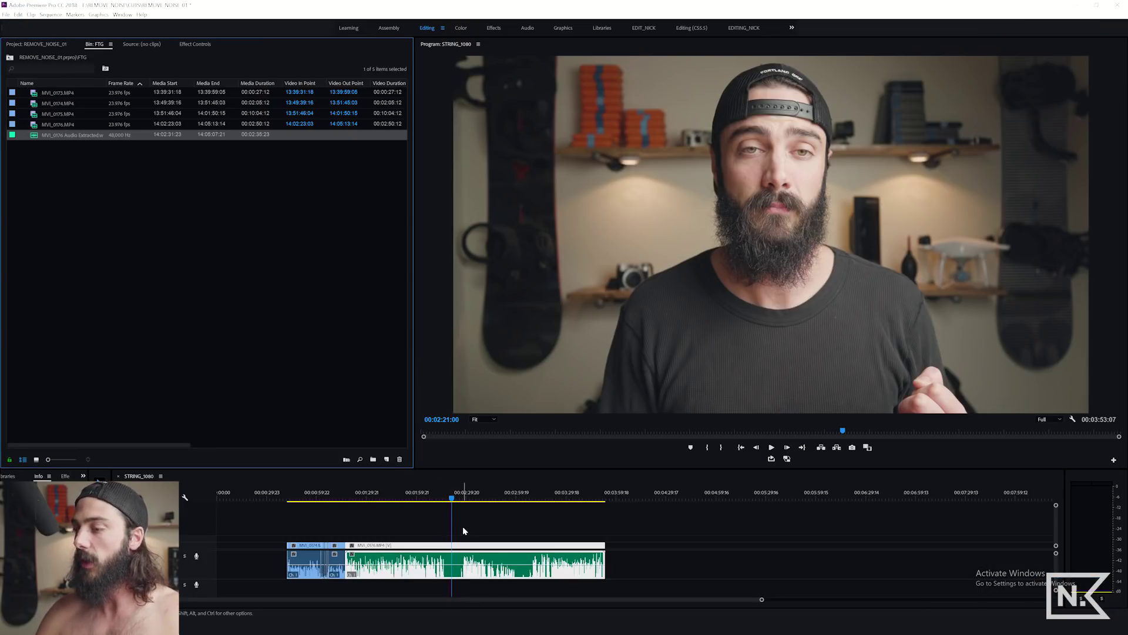
# Step: Zoom the timeline in on the clip and play the cleaned audio from 2:15:09, then replay from 2:14:12
pyautogui.press('=')
pyautogui.press('=')
pyautogui.press('=')
pyautogui.click(558, 493)
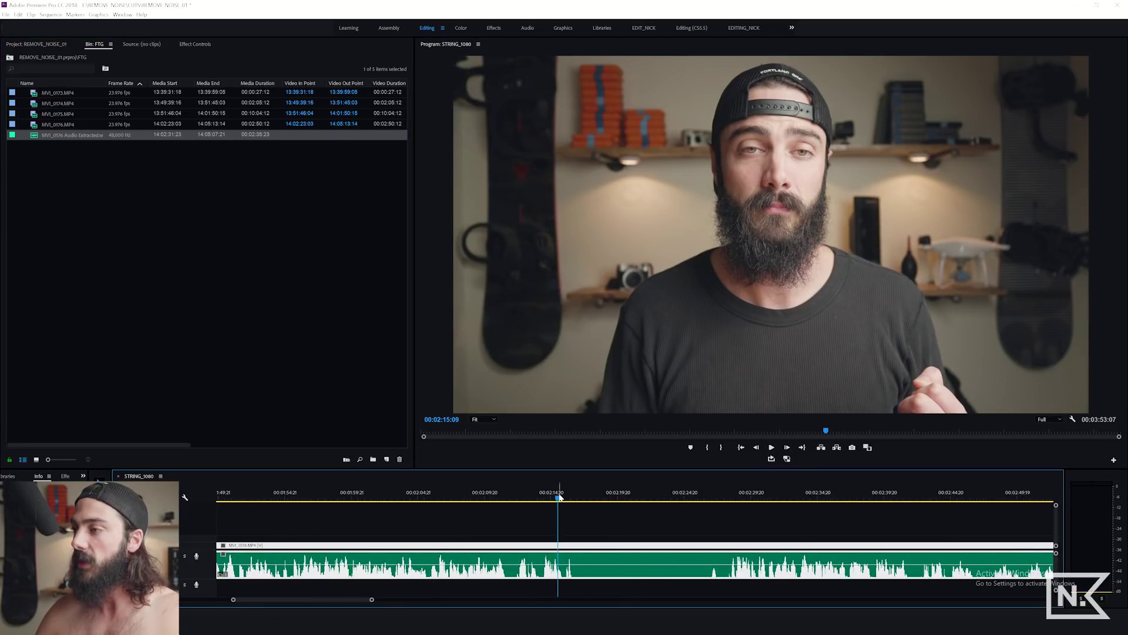
pyautogui.press('space')
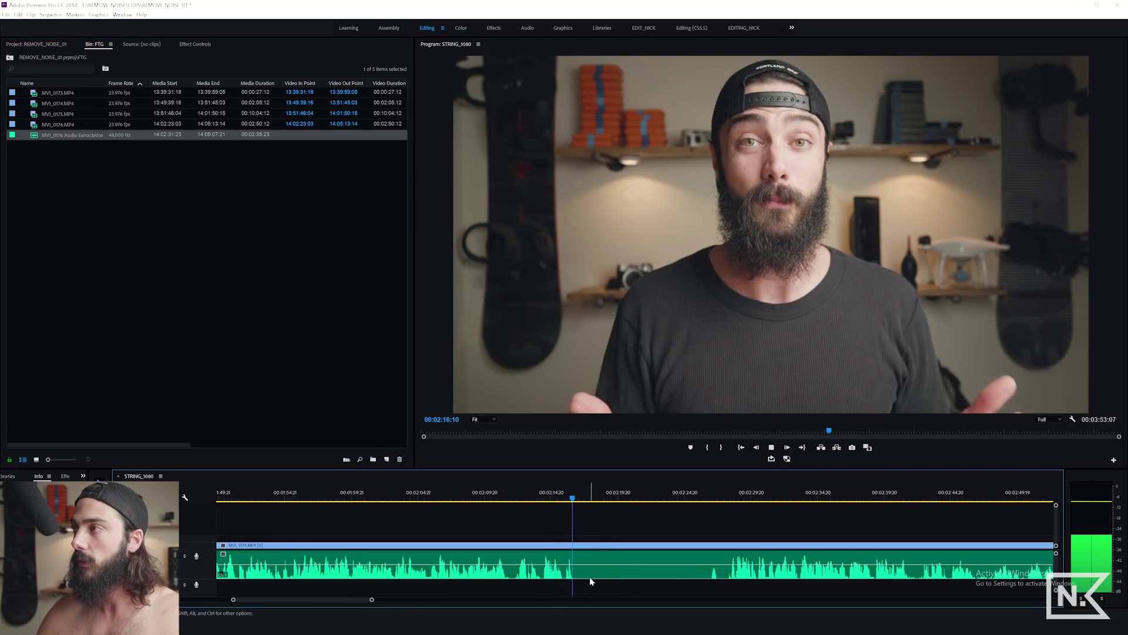
pyautogui.click(547, 497)
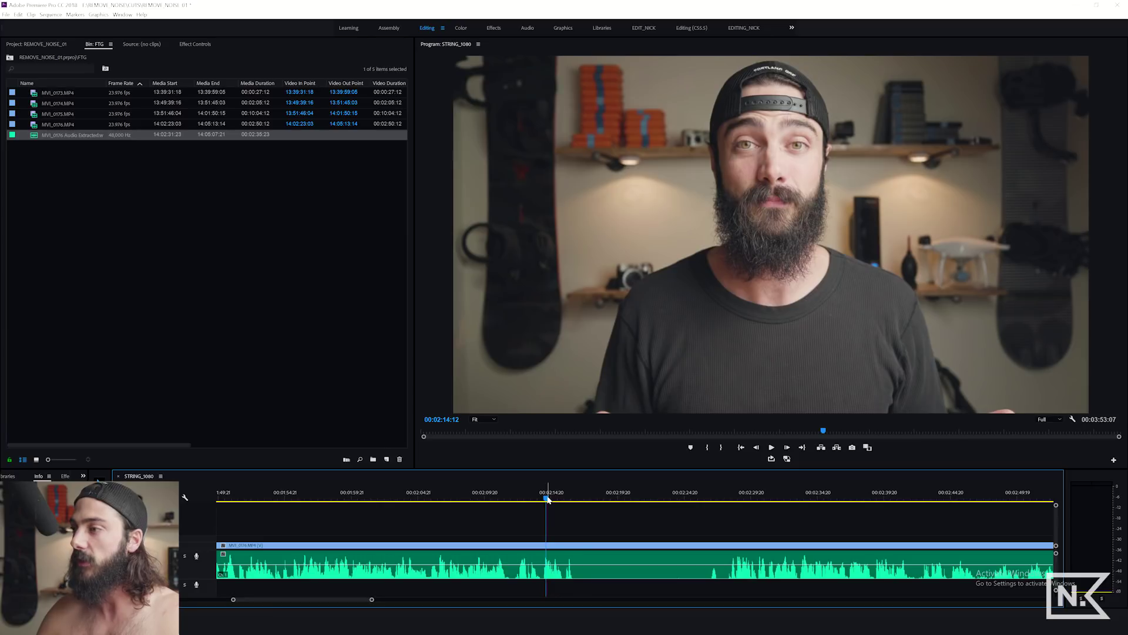
pyautogui.press('space')
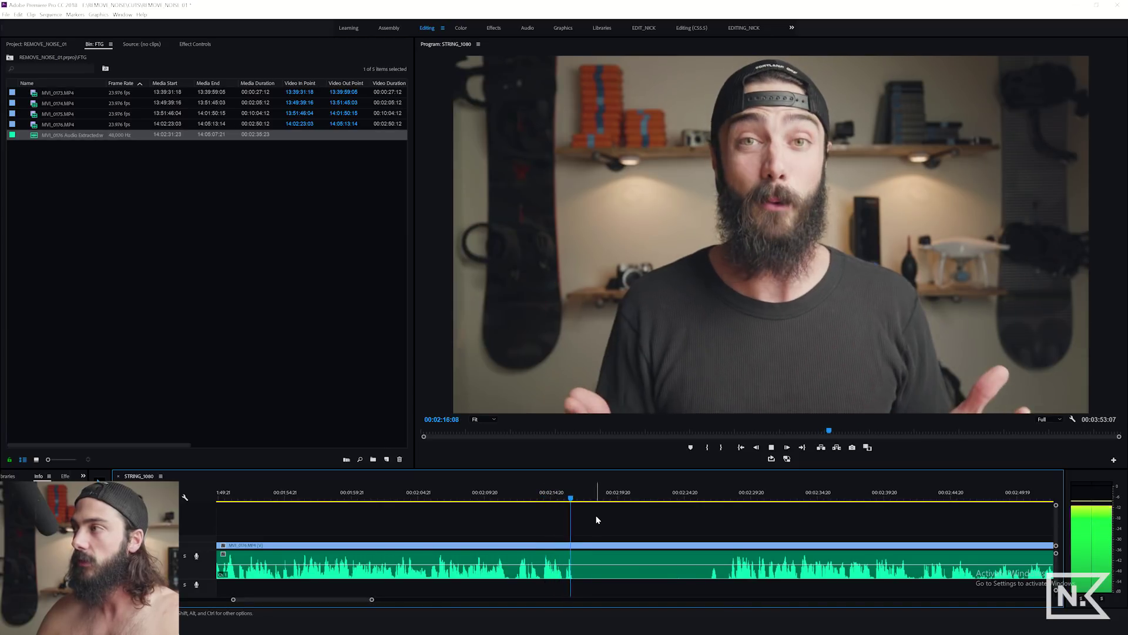